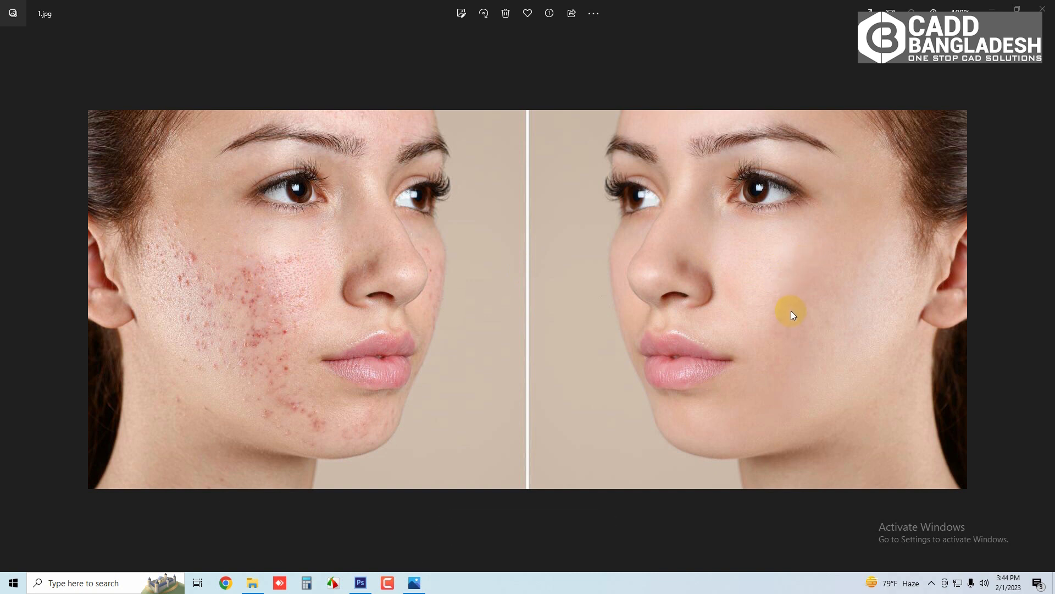
# Switch from the before-and-after picture to the portrait in Photoshop and duplicate Layer 0
pyautogui.click(995, 8)
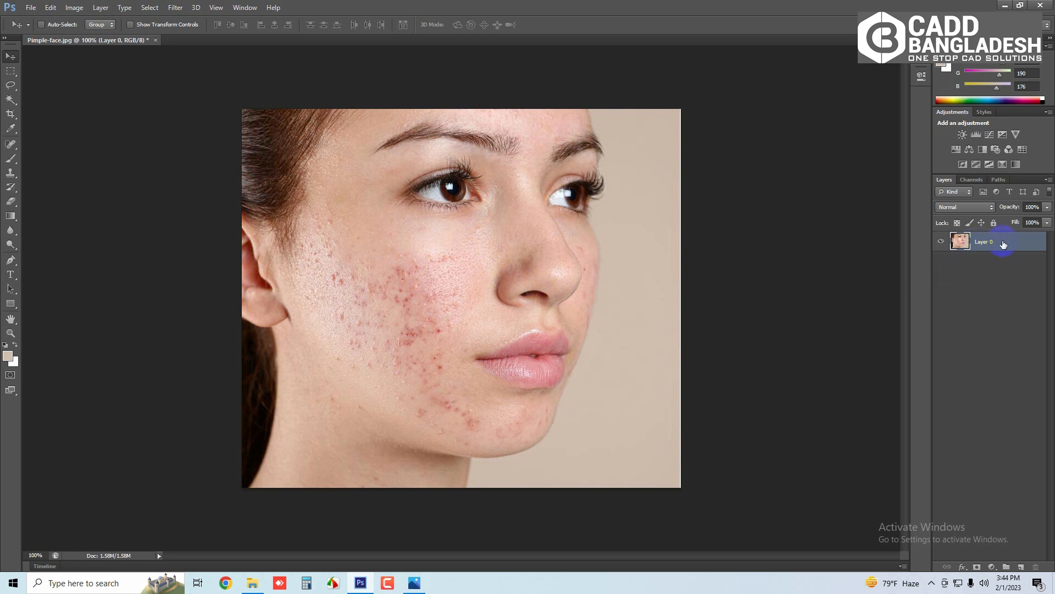
pyautogui.moveTo(1006, 244); pyautogui.dragTo(1023, 564)
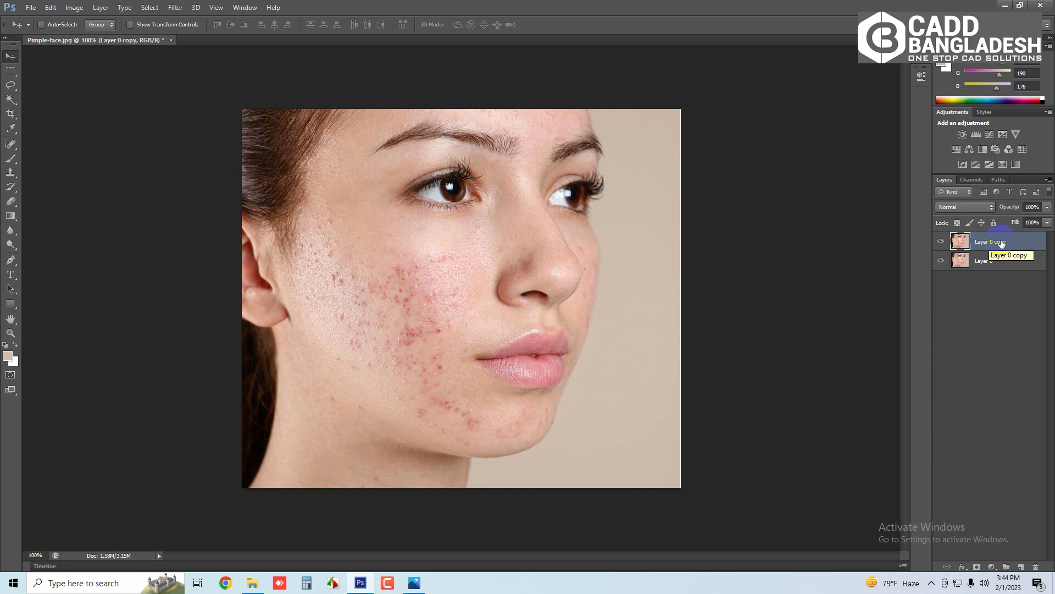
# Set the duplicated layer's blend mode to Vivid Light and invert its colours
pyautogui.click(978, 207)
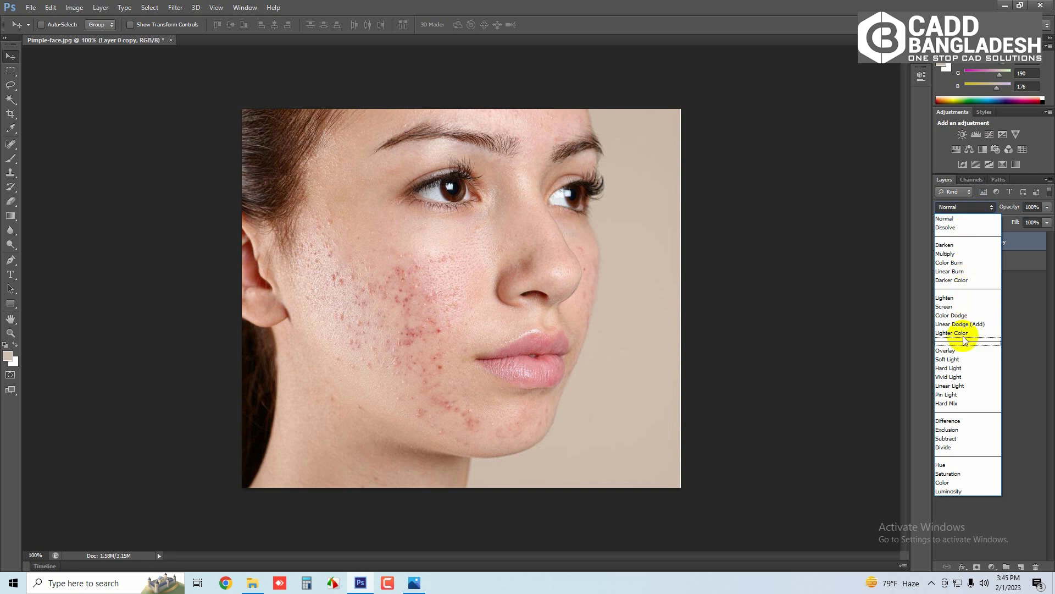
pyautogui.click(956, 377)
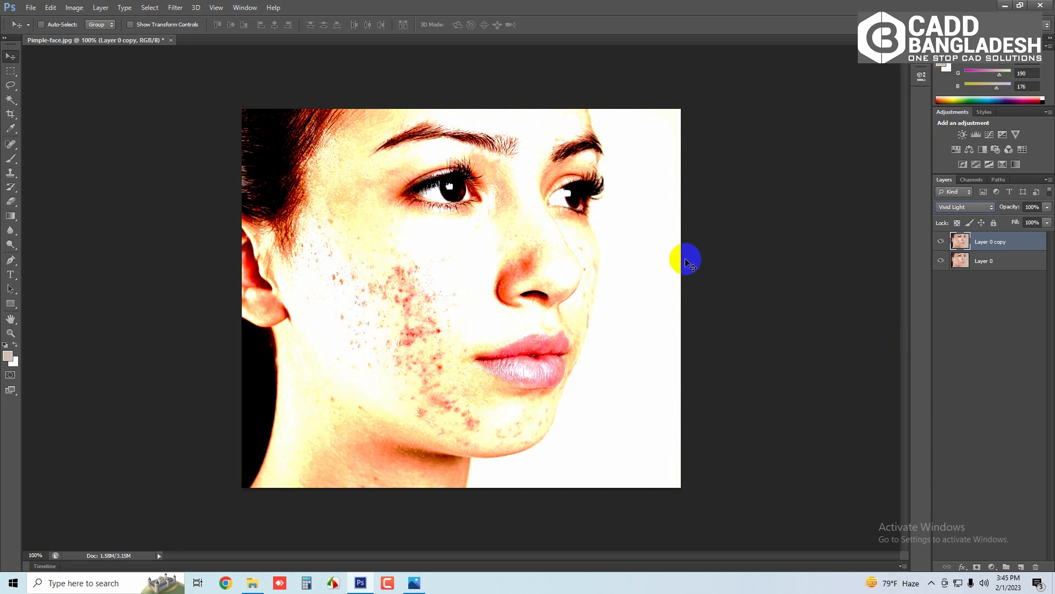
pyautogui.hotkey('ctrl', 'i')
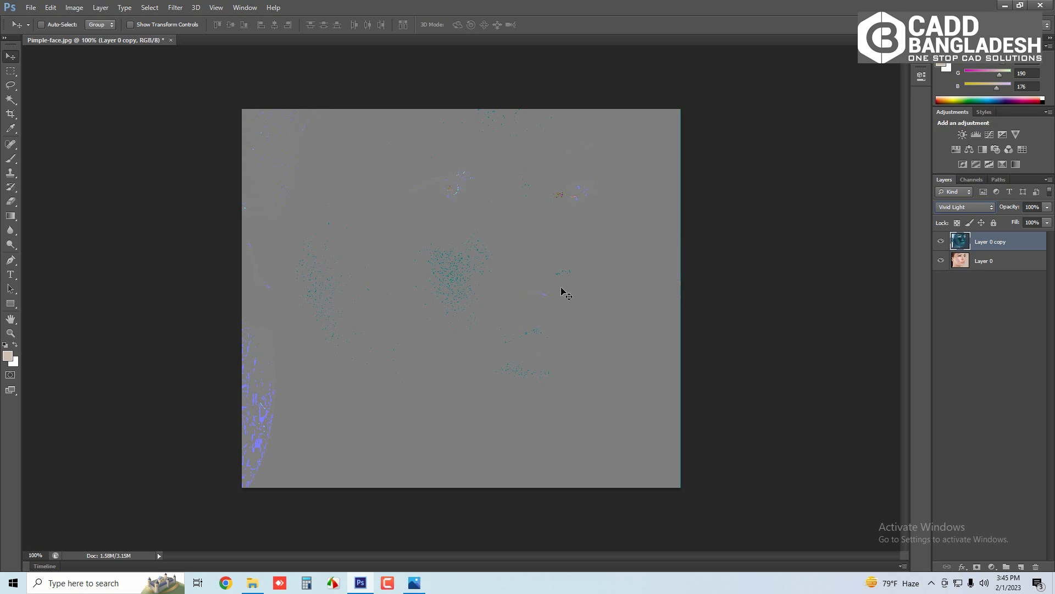
# Apply a High Pass filter with a radius of 20 pixels to the inverted layer copy
pyautogui.click(224, 56)
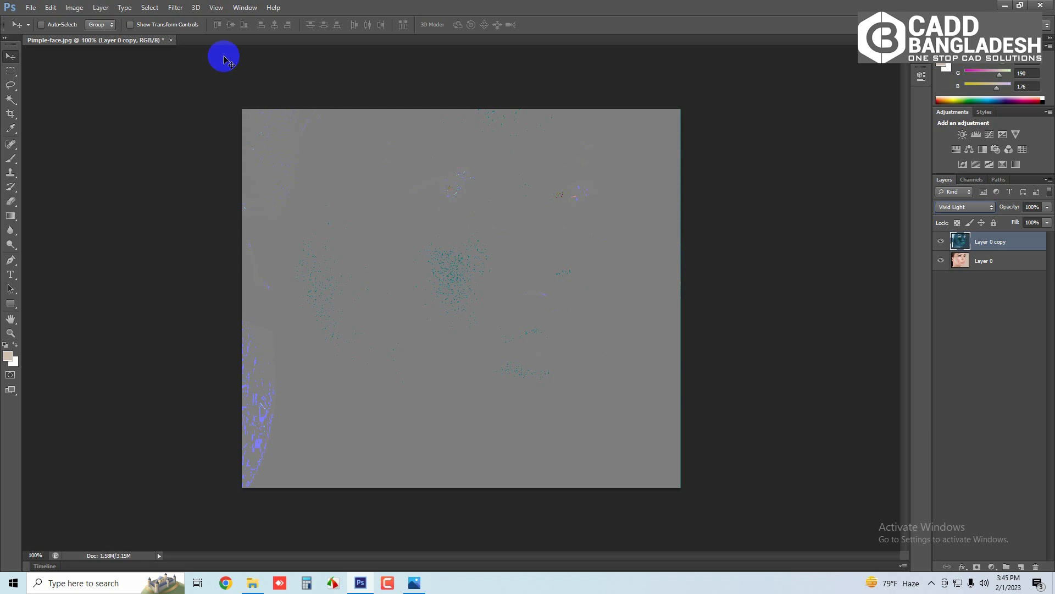
pyautogui.click(176, 9)
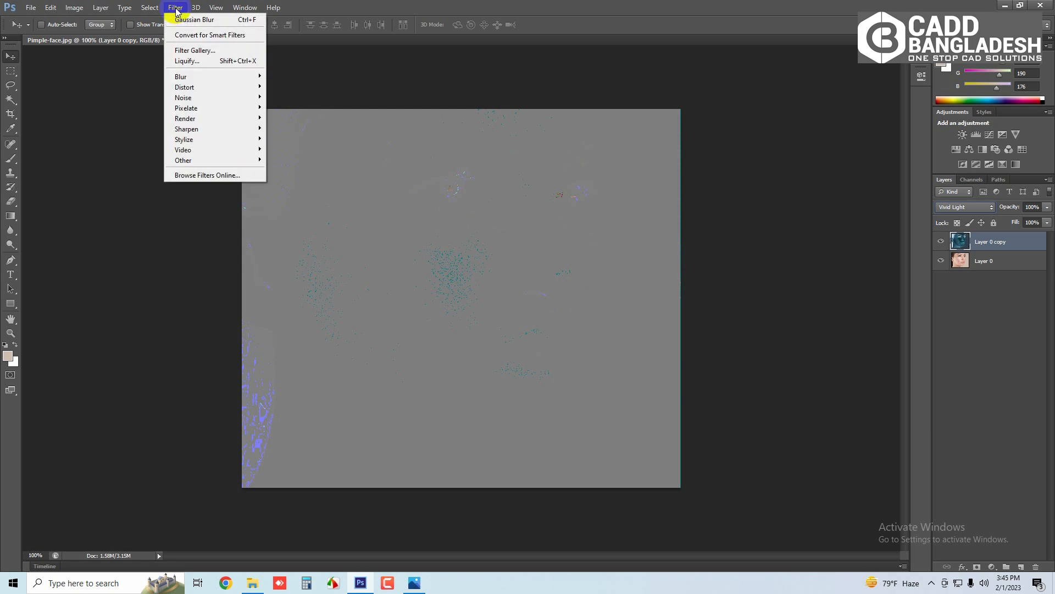
pyautogui.moveTo(207, 160)
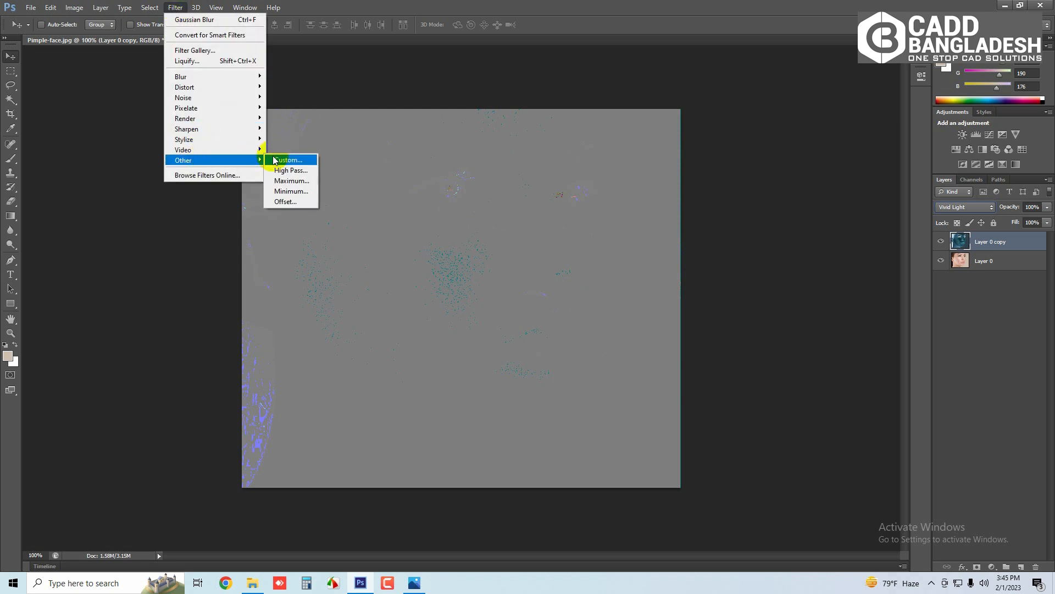
pyautogui.click(290, 171)
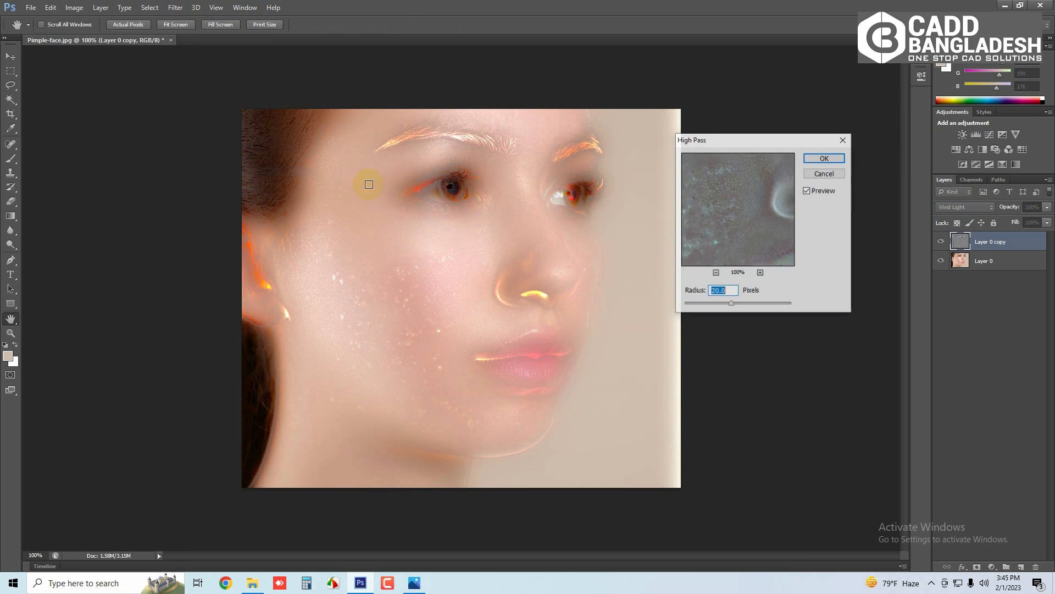
pyautogui.moveTo(734, 144); pyautogui.dragTo(751, 209)
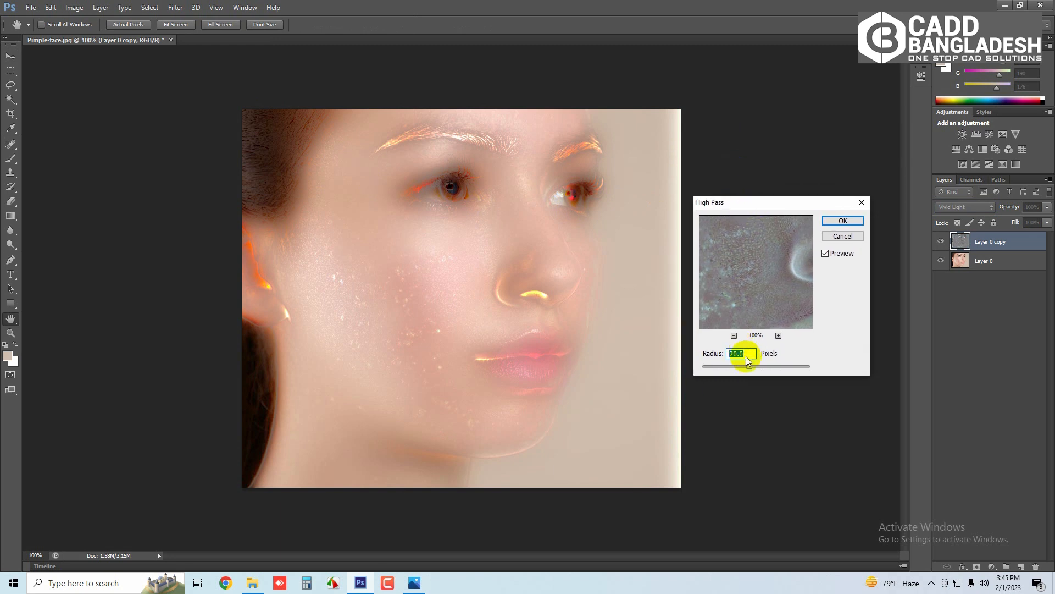
pyautogui.moveTo(750, 366); pyautogui.dragTo(733, 367)
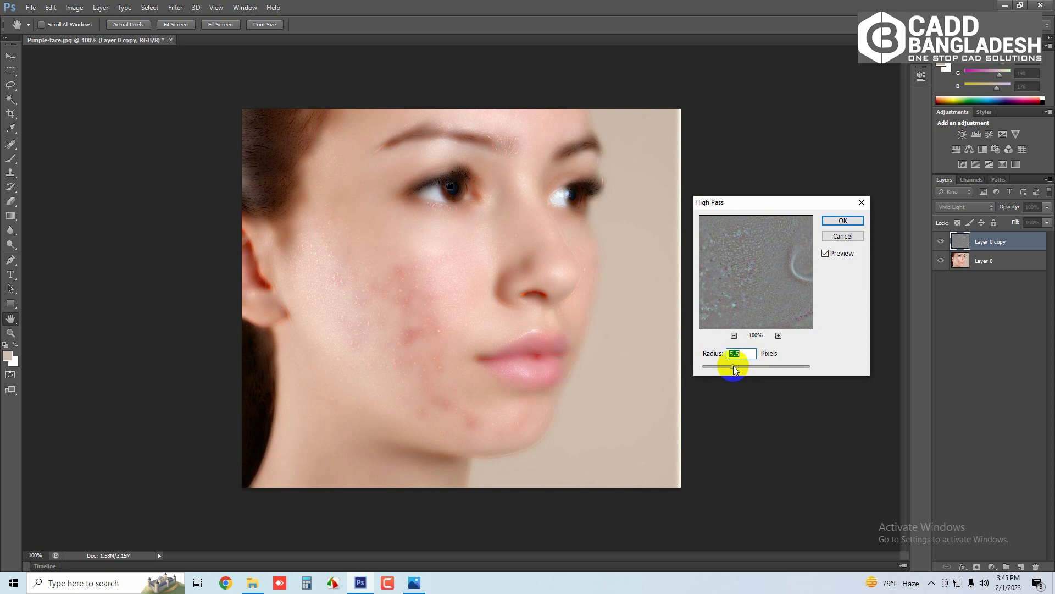
pyautogui.moveTo(736, 368)
pyautogui.mouseDown()
pyautogui.moveTo(775, 371)
pyautogui.moveTo(729, 353)
pyautogui.mouseUp()
pyautogui.write('20')
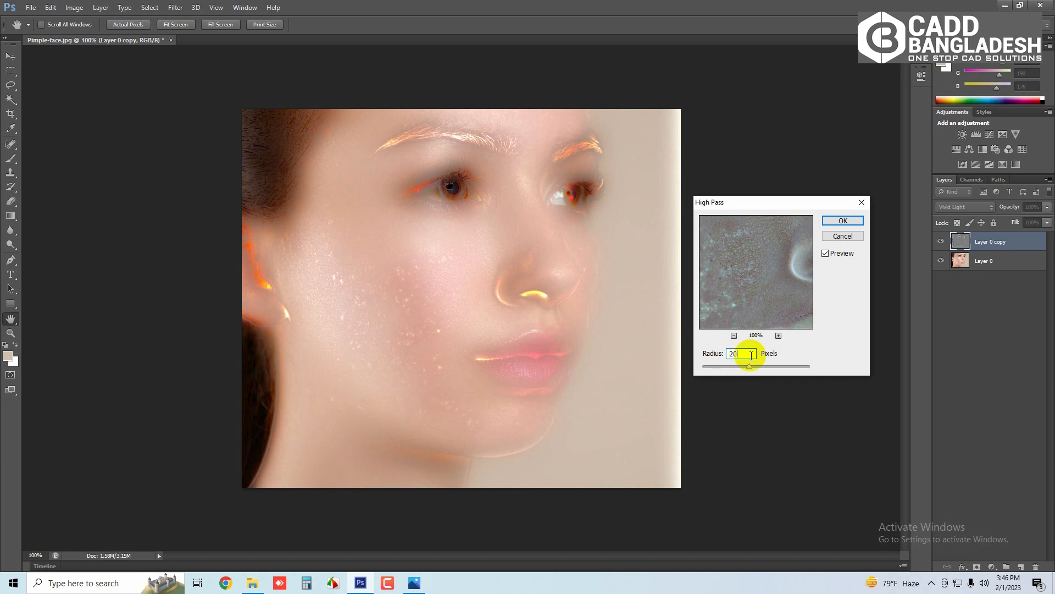
pyautogui.moveTo(750, 367); pyautogui.dragTo(742, 367)
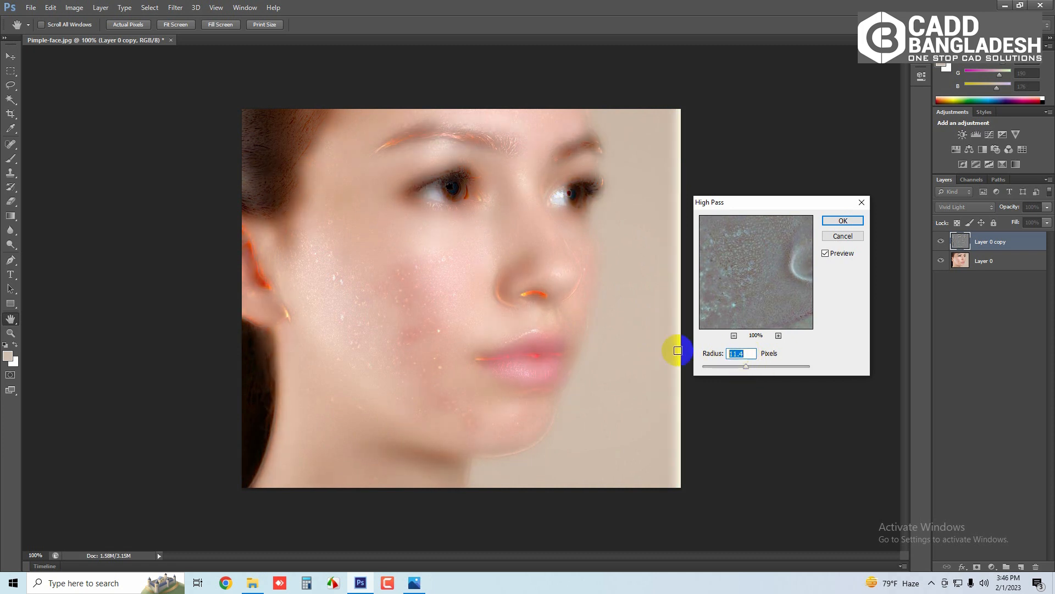
pyautogui.write('20')
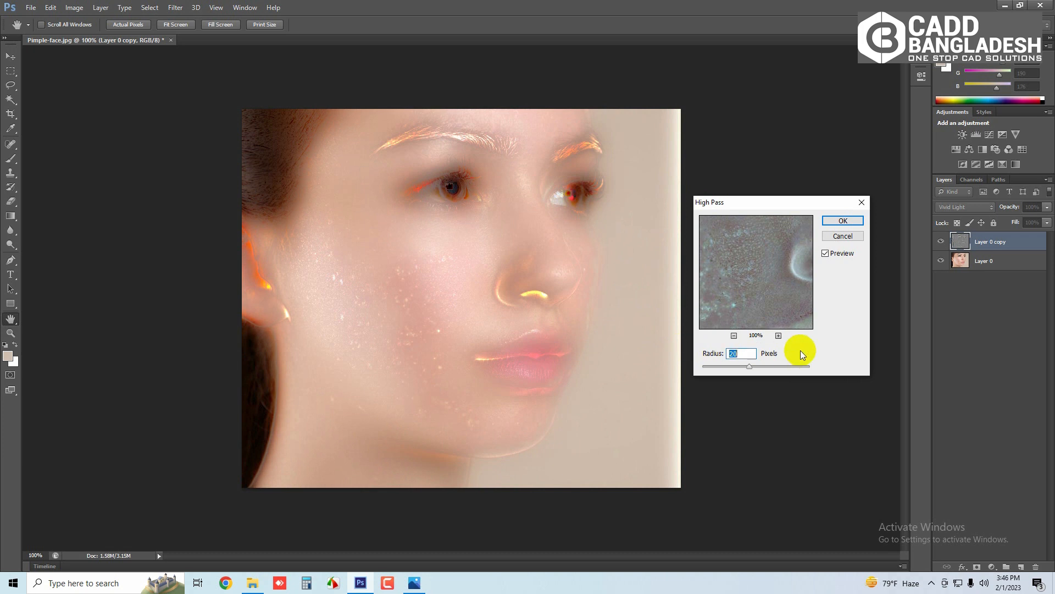
pyautogui.click(841, 223)
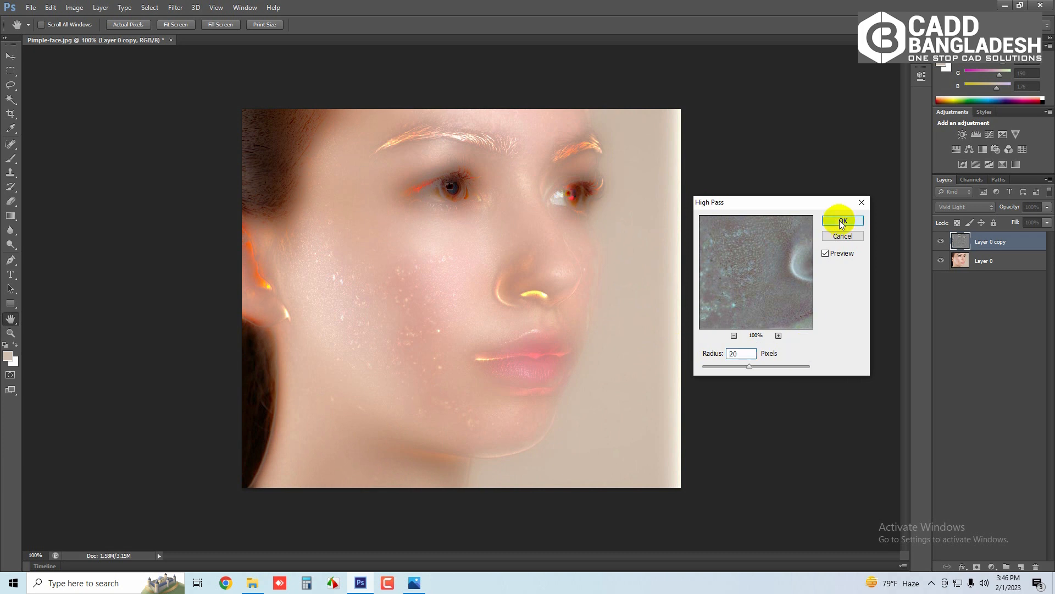
# Start a Gaussian Blur on the layer copy, preview several radii and set the radius to 1.2 pixels
pyautogui.click(176, 7)
pyautogui.moveTo(198, 81)
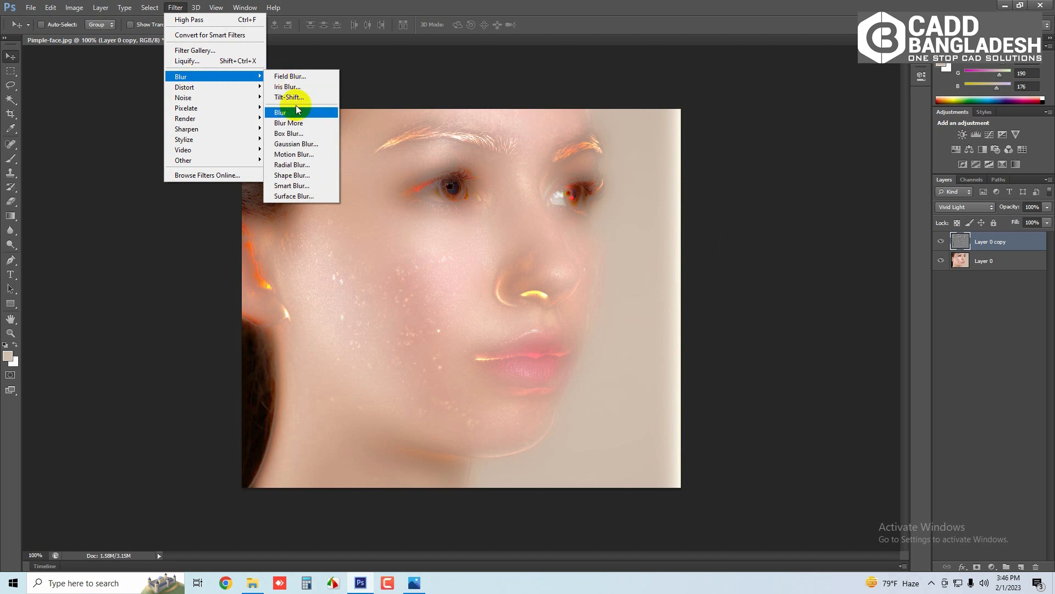
pyautogui.click(297, 145)
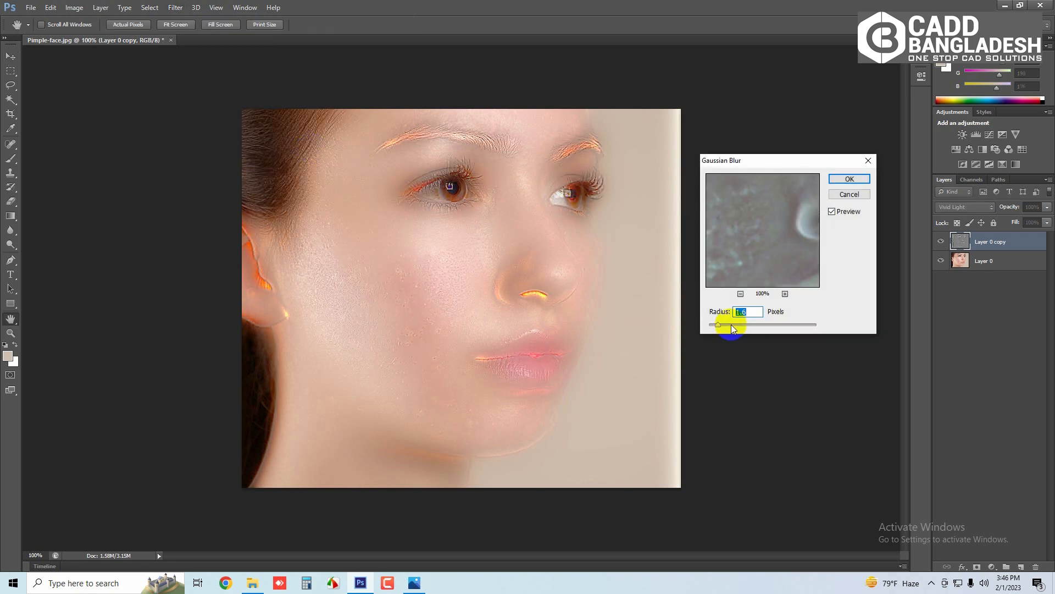
pyautogui.moveTo(715, 325); pyautogui.dragTo(710, 326)
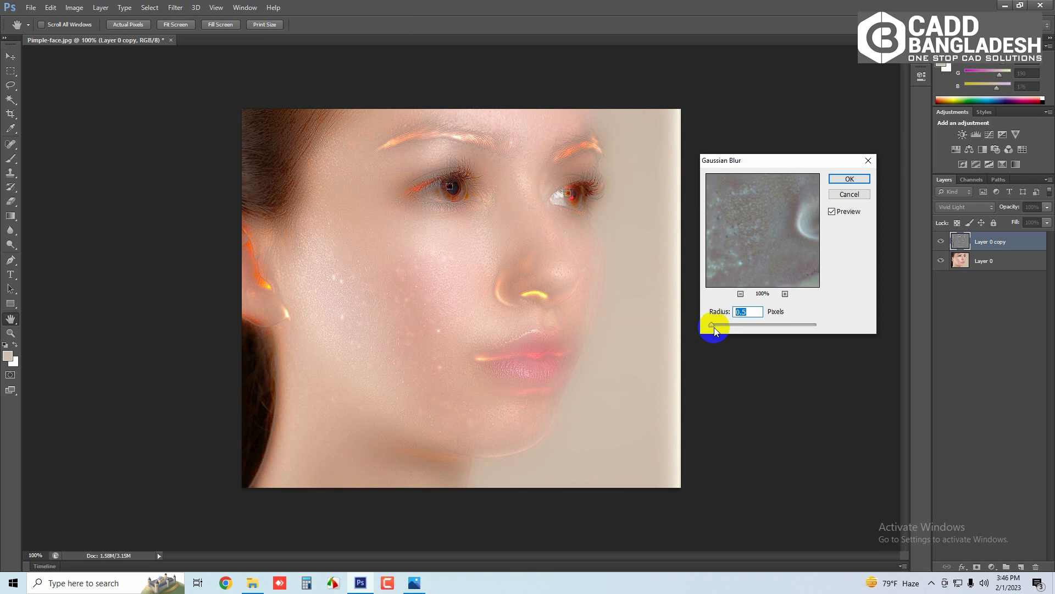
pyautogui.moveTo(714, 326); pyautogui.dragTo(734, 326)
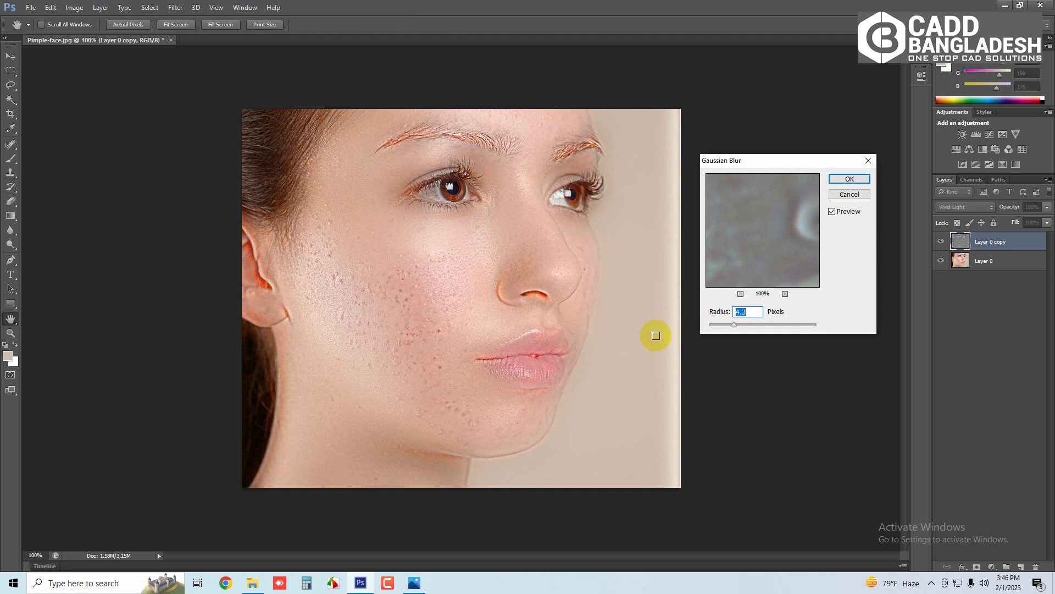
pyautogui.moveTo(730, 325); pyautogui.dragTo(728, 325)
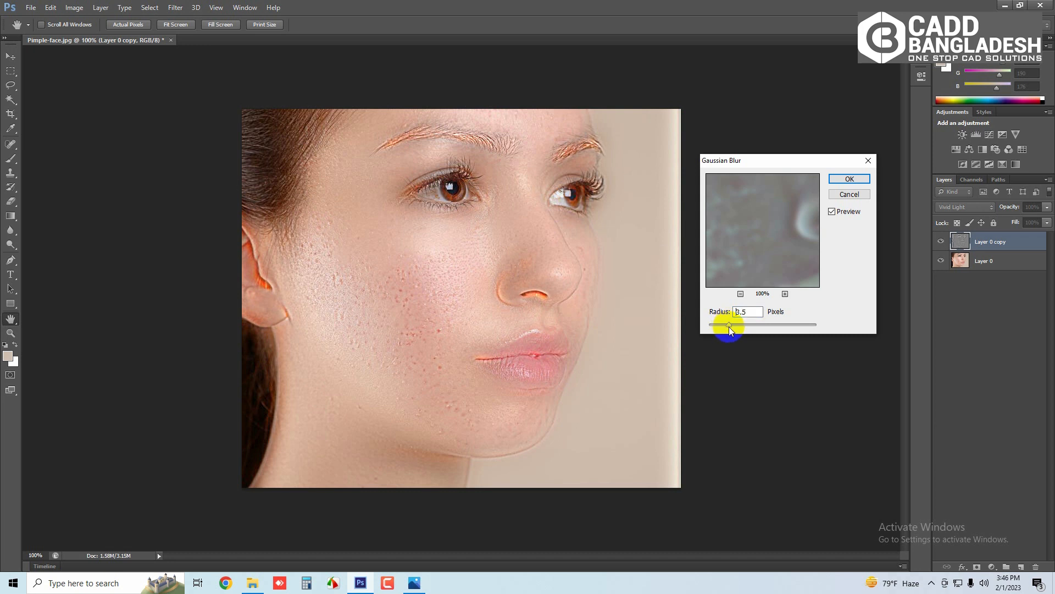
pyautogui.moveTo(724, 328); pyautogui.dragTo(718, 328)
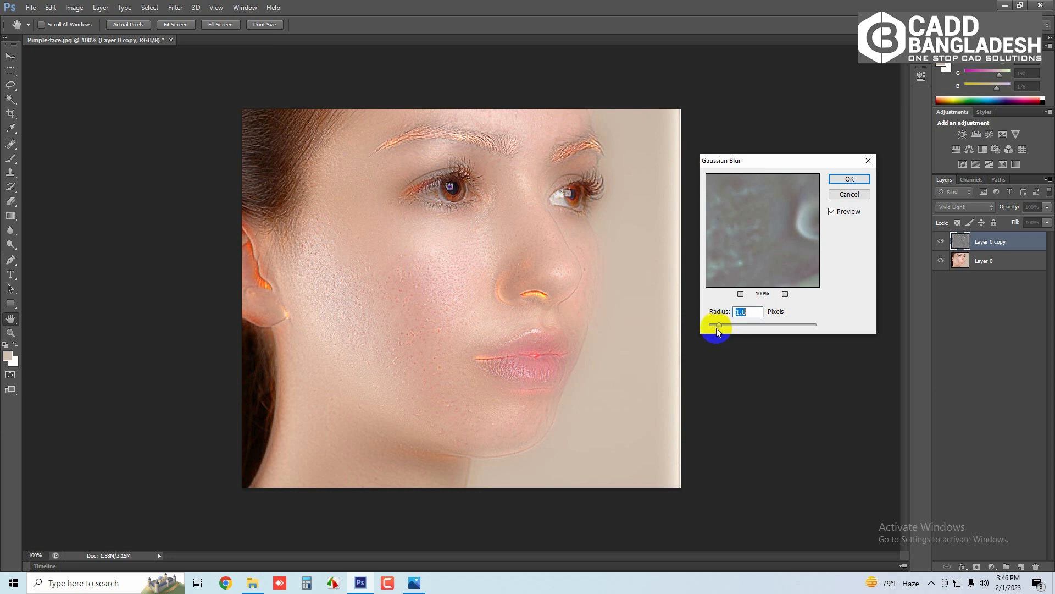
pyautogui.moveTo(715, 325); pyautogui.dragTo(716, 326)
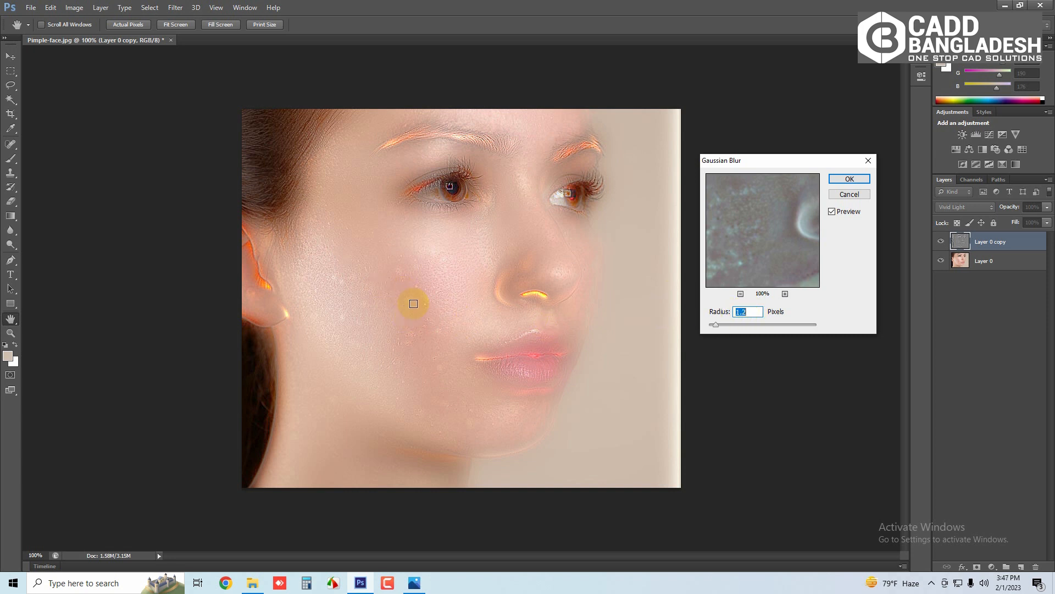
pyautogui.moveTo(715, 324); pyautogui.dragTo(736, 325)
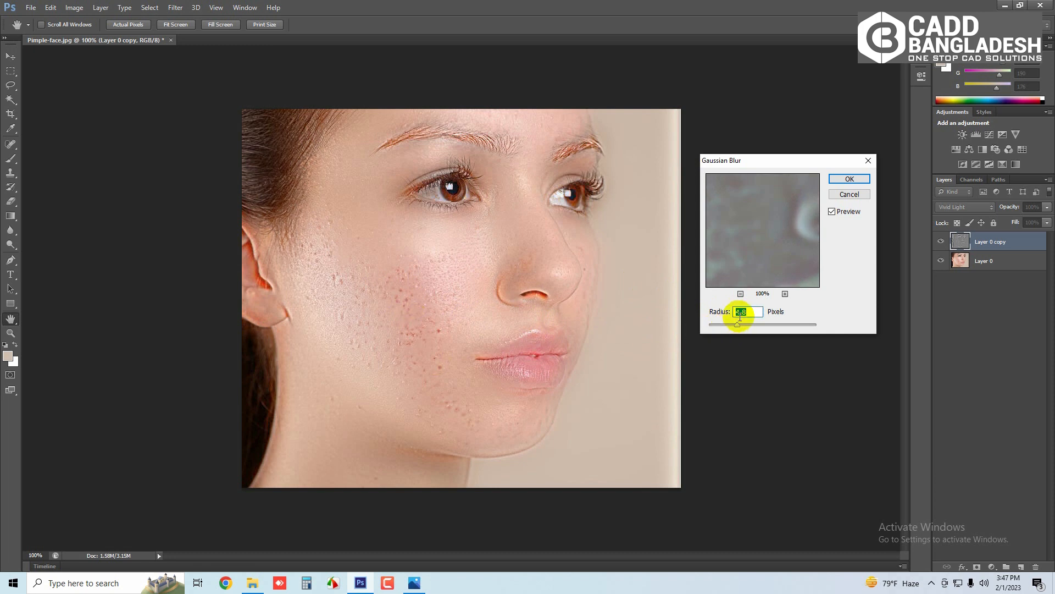
pyautogui.write('1.2')
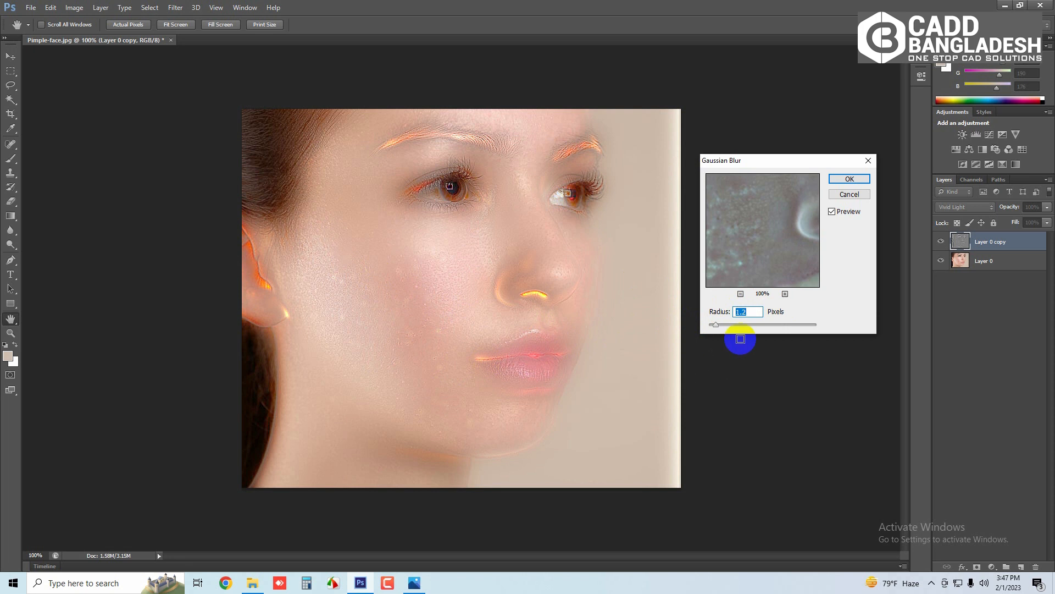
# Try Gaussian Blur radii of 2, 1.8 and 1.9 pixels in the preview
pyautogui.write('2')
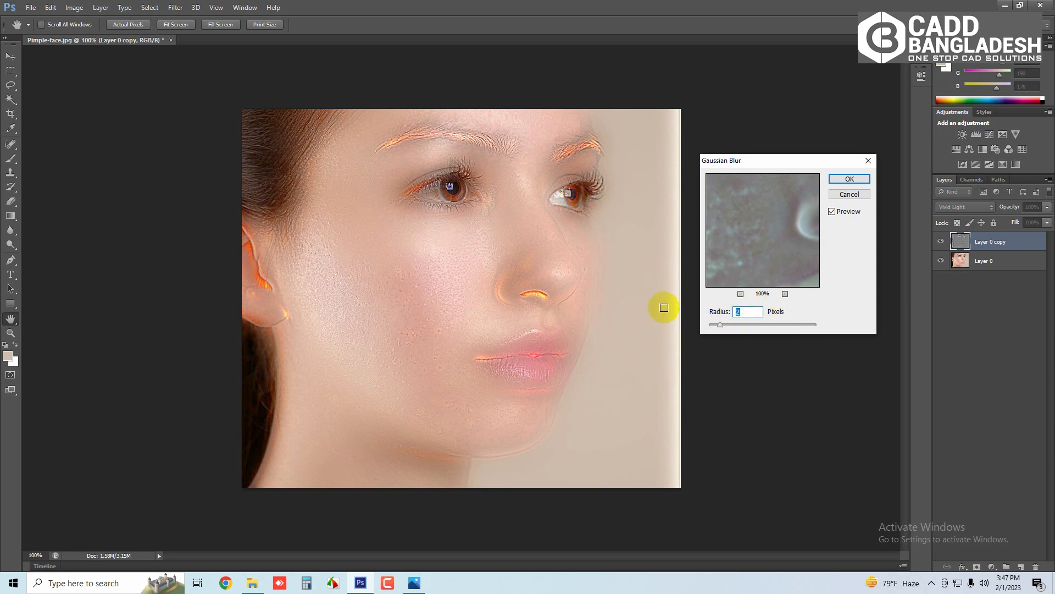
pyautogui.write('1.8')
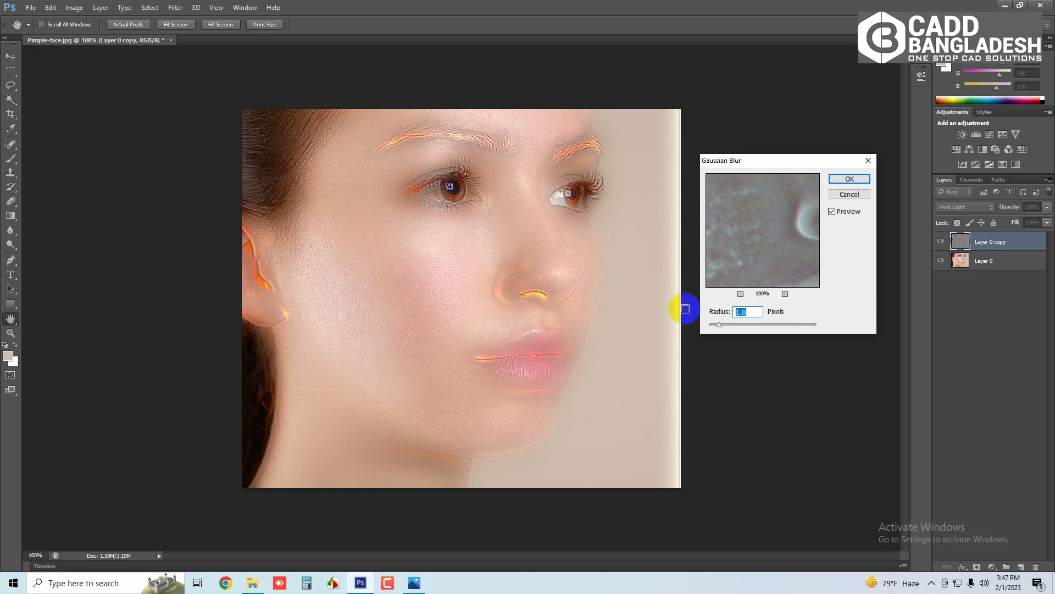
pyautogui.write('1.9')
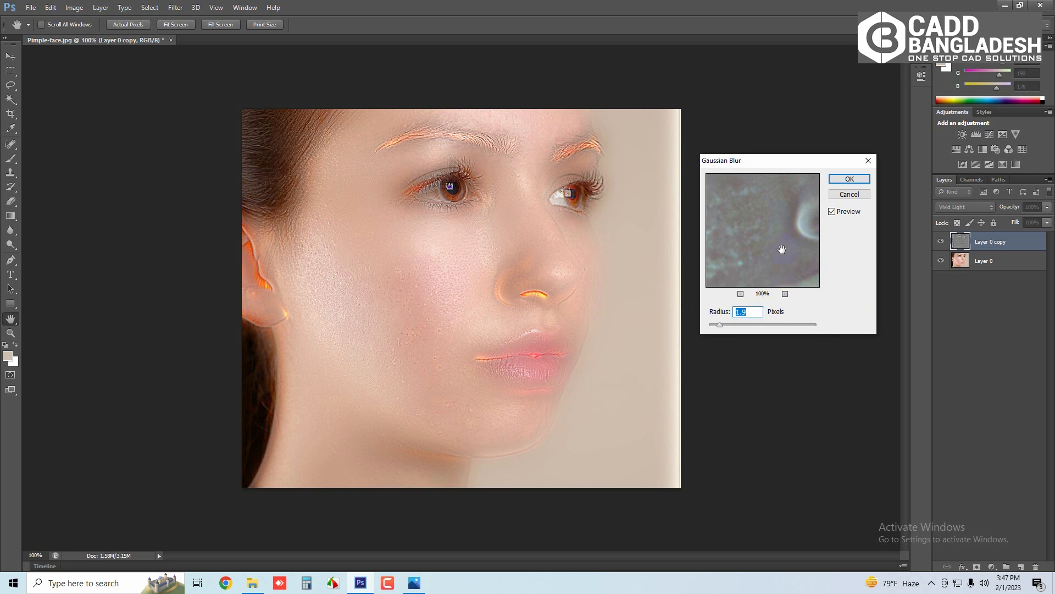
# Set the Gaussian Blur radius to 1.2 pixels and apply it to the layer copy
pyautogui.write('1.2')
pyautogui.press('Tab')
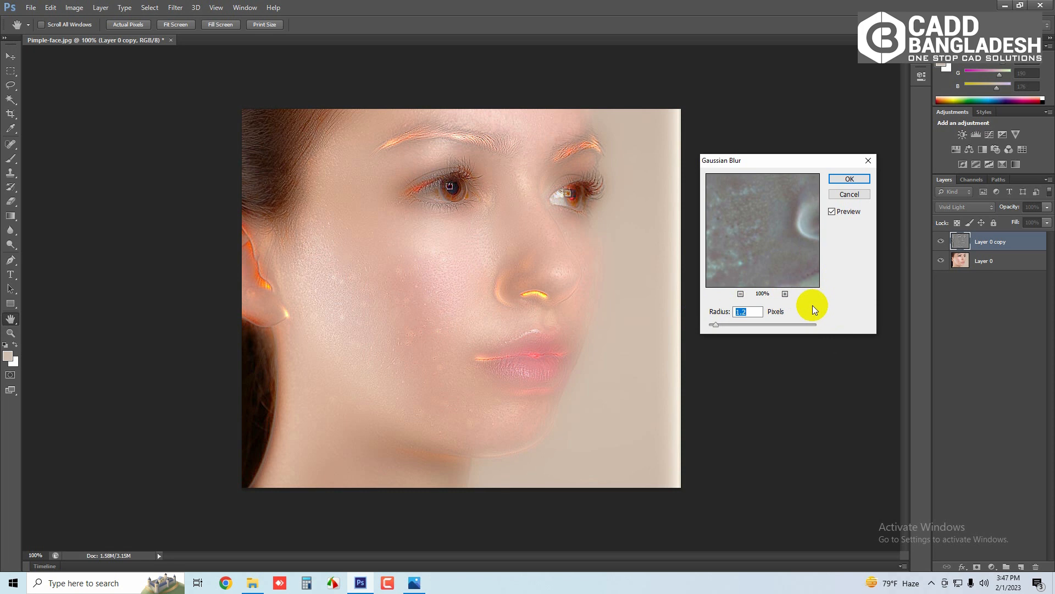
pyautogui.click(851, 180)
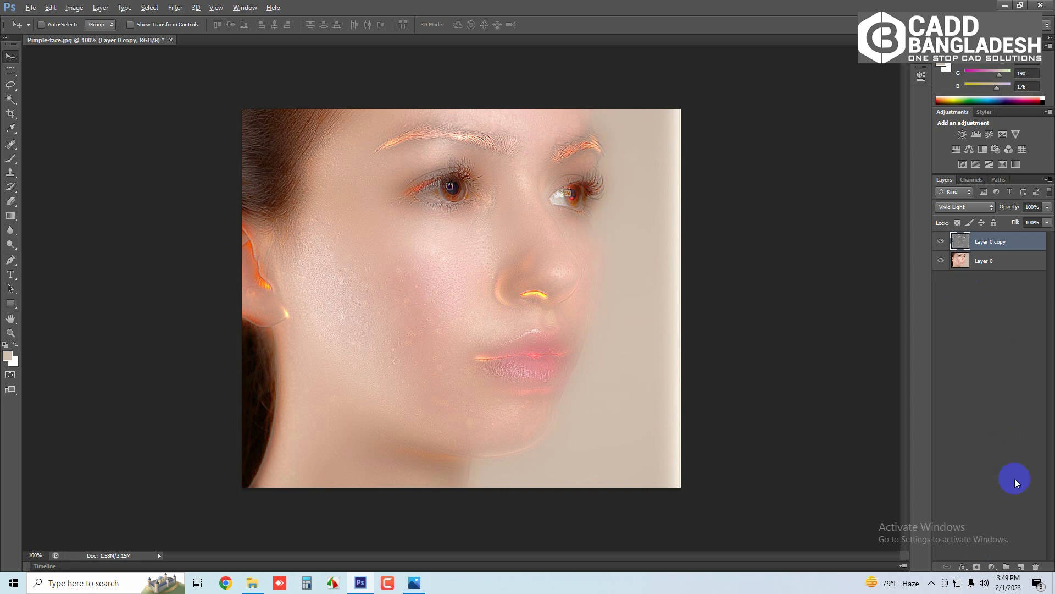
# Add a black layer mask to the filtered copy and reset the colours to white foreground and black background
pyautogui.click(974, 569)
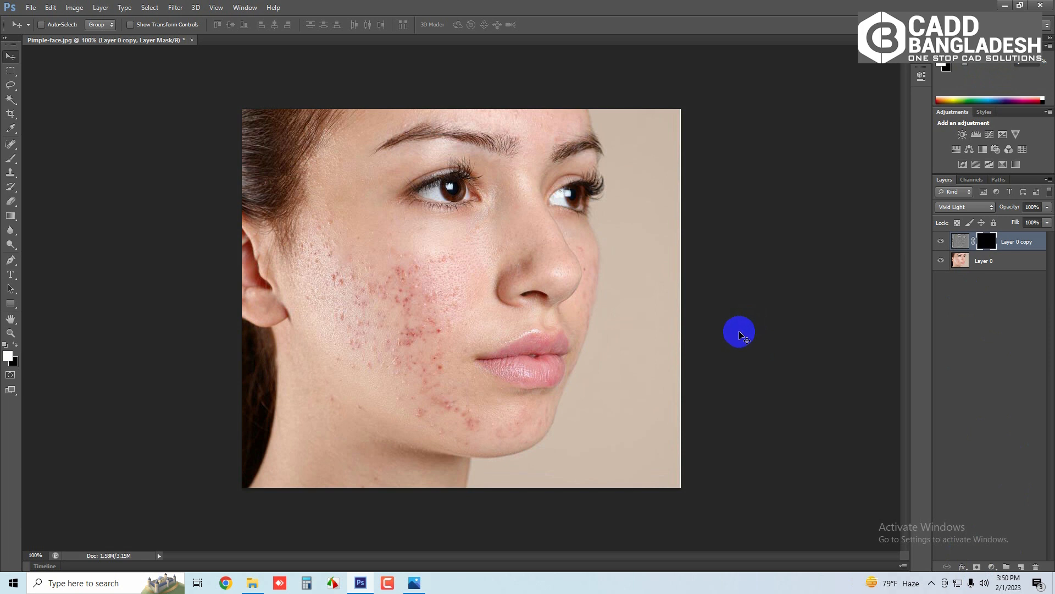
pyautogui.click(976, 568)
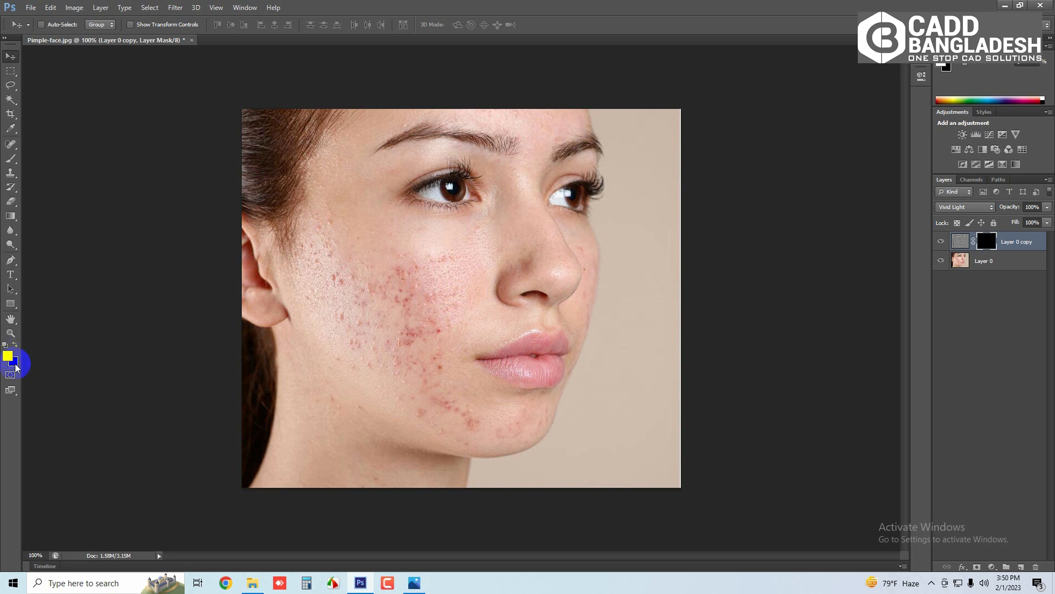
pyautogui.press('d')
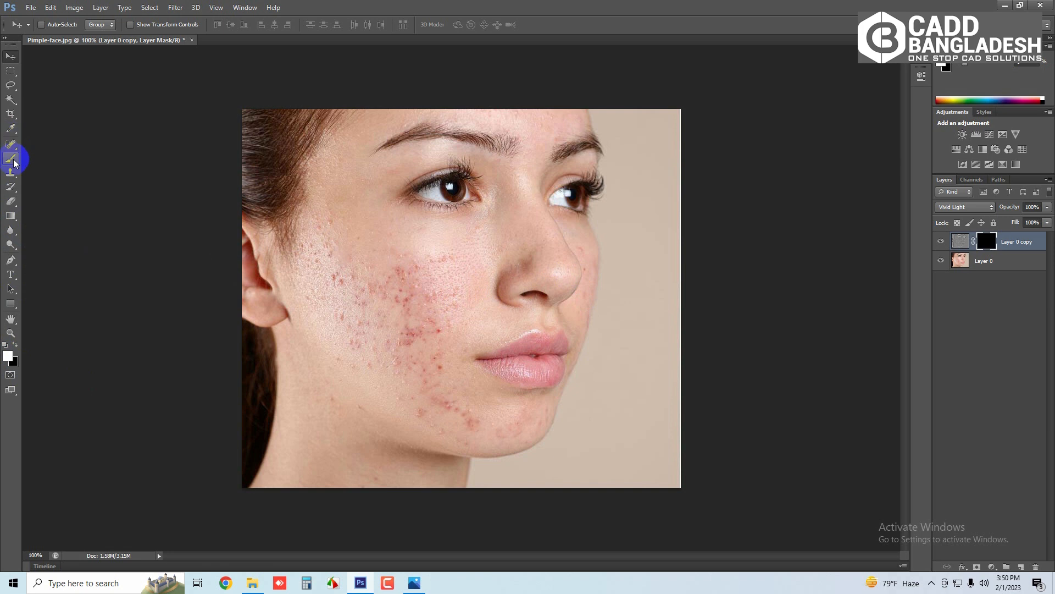
# Choose the Brush tool with a soft round tip and set its size to about 59 px
pyautogui.click(13, 160)
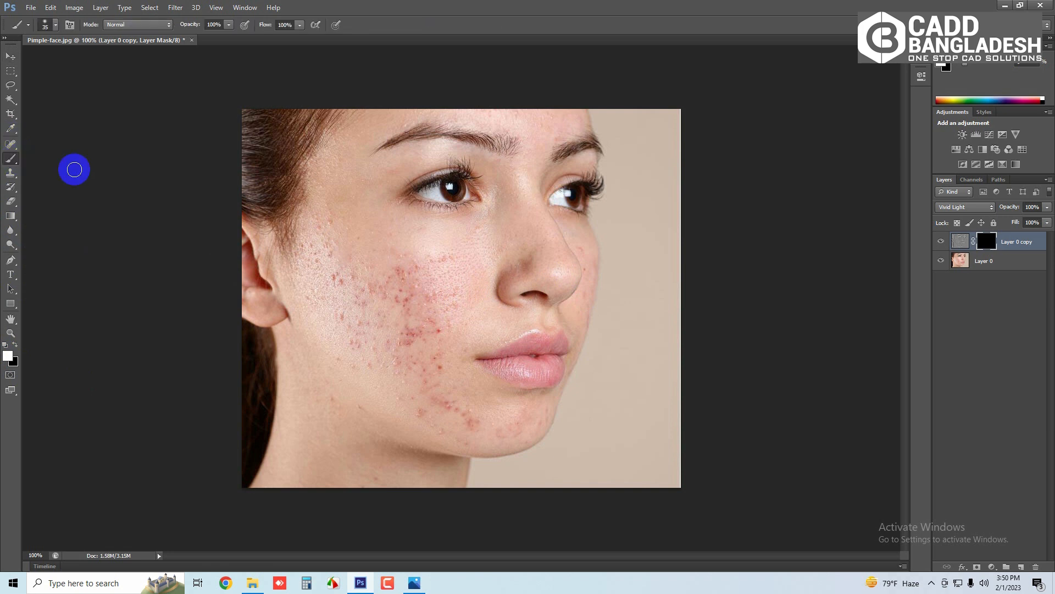
pyautogui.click(50, 24)
pyautogui.click(86, 115)
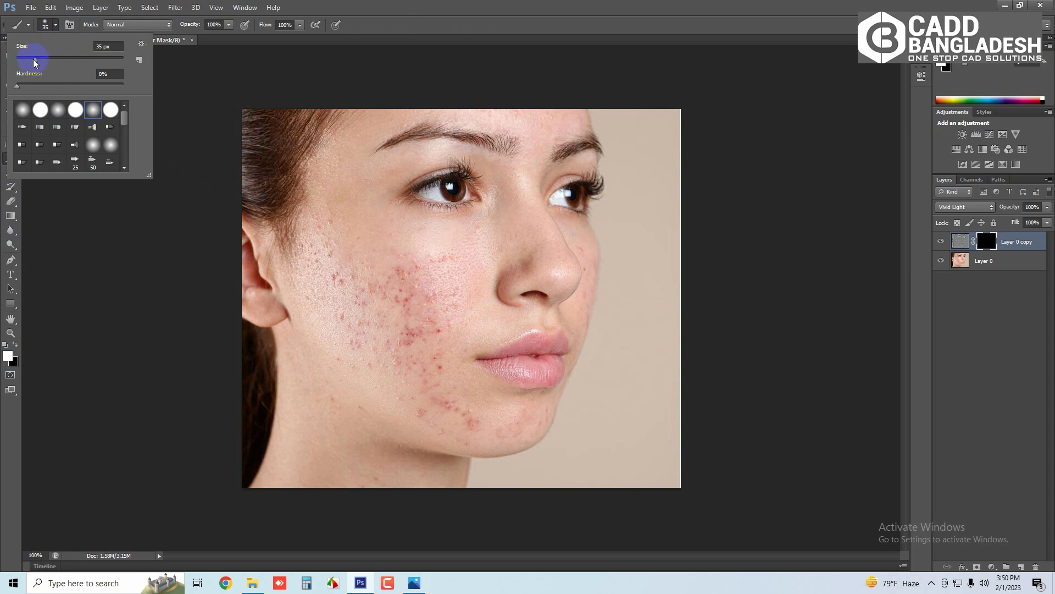
pyautogui.moveTo(34, 58); pyautogui.dragTo(38, 58)
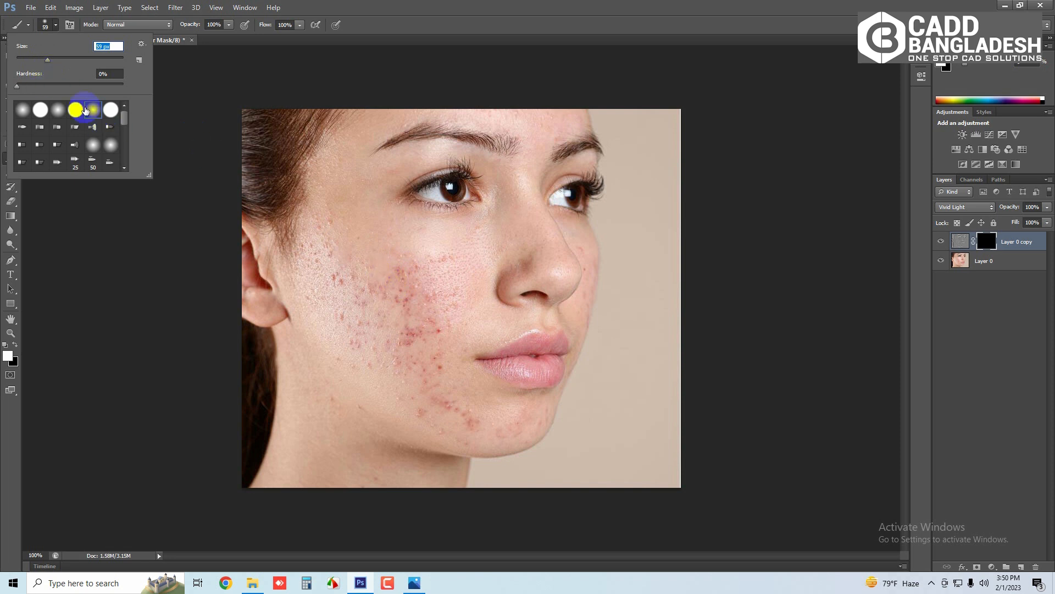
# Keep the brush hardness at 0% and paint white on the layer mask over the acne on the cheek, chin and forehead
pyautogui.click(17, 86)
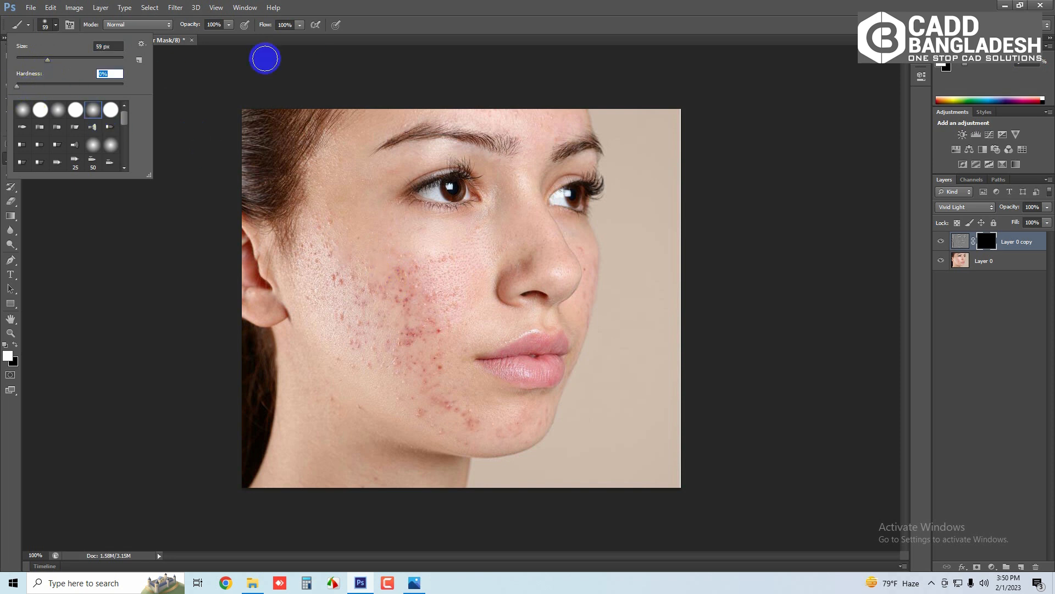
pyautogui.click(305, 57)
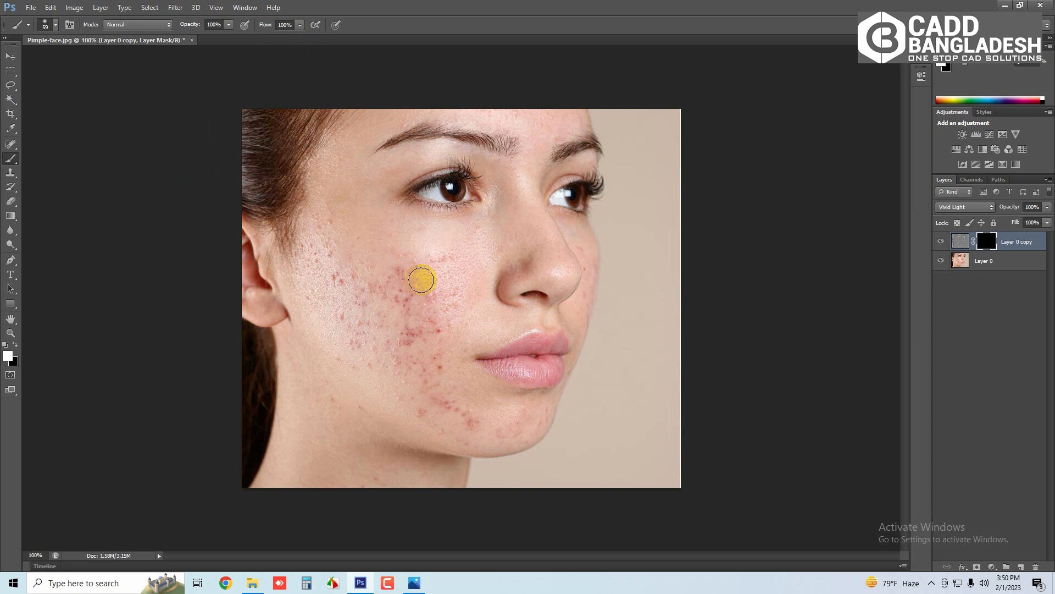
pyautogui.moveTo(418, 256)
pyautogui.mouseDown()
pyautogui.moveTo(407, 282)
pyautogui.moveTo(449, 260)
pyautogui.moveTo(445, 312)
pyautogui.moveTo(409, 292)
pyautogui.moveTo(405, 314)
pyautogui.moveTo(439, 324)
pyautogui.moveTo(429, 392)
pyautogui.moveTo(470, 421)
pyautogui.moveTo(440, 423)
pyautogui.moveTo(399, 394)
pyautogui.moveTo(422, 384)
pyautogui.moveTo(388, 351)
pyautogui.moveTo(421, 333)
pyautogui.moveTo(367, 364)
pyautogui.moveTo(344, 352)
pyautogui.moveTo(364, 348)
pyautogui.moveTo(351, 338)
pyautogui.moveTo(389, 334)
pyautogui.moveTo(352, 323)
pyautogui.moveTo(398, 324)
pyautogui.moveTo(341, 314)
pyautogui.moveTo(386, 292)
pyautogui.moveTo(337, 285)
pyautogui.moveTo(372, 273)
pyautogui.moveTo(325, 271)
pyautogui.moveTo(371, 258)
pyautogui.moveTo(337, 255)
pyautogui.moveTo(351, 233)
pyautogui.moveTo(330, 241)
pyautogui.moveTo(328, 214)
pyautogui.moveTo(320, 257)
pyautogui.moveTo(316, 239)
pyautogui.moveTo(308, 264)
pyautogui.moveTo(311, 296)
pyautogui.moveTo(372, 346)
pyautogui.moveTo(476, 235)
pyautogui.moveTo(405, 238)
pyautogui.moveTo(375, 252)
pyautogui.moveTo(492, 304)
pyautogui.moveTo(490, 429)
pyautogui.moveTo(519, 415)
pyautogui.moveTo(533, 426)
pyautogui.moveTo(542, 414)
pyautogui.moveTo(476, 425)
pyautogui.moveTo(461, 412)
pyautogui.moveTo(395, 427)
pyautogui.moveTo(323, 394)
pyautogui.moveTo(440, 277)
pyautogui.moveTo(500, 254)
pyautogui.moveTo(414, 261)
pyautogui.mouseUp()
pyautogui.moveTo(508, 137)
pyautogui.mouseDown()
pyautogui.moveTo(516, 105)
pyautogui.moveTo(529, 112)
pyautogui.moveTo(537, 100)
pyautogui.moveTo(536, 123)
pyautogui.moveTo(557, 117)
pyautogui.moveTo(521, 122)
pyautogui.moveTo(476, 108)
pyautogui.mouseUp()
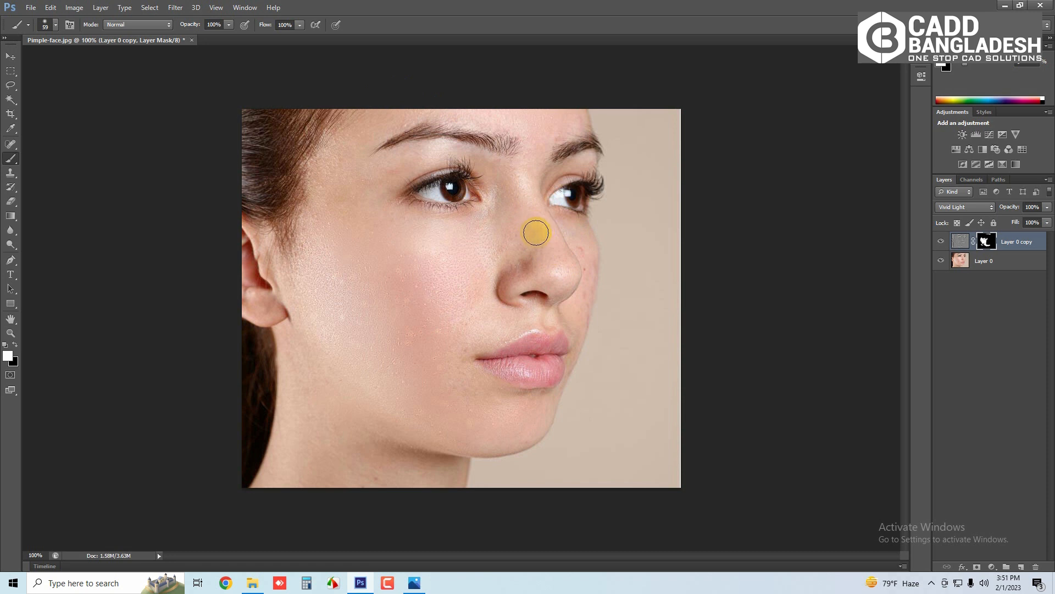
# Lower the brush opacity to 27% and paint the mask over the blemishes on the neck
pyautogui.click(230, 24)
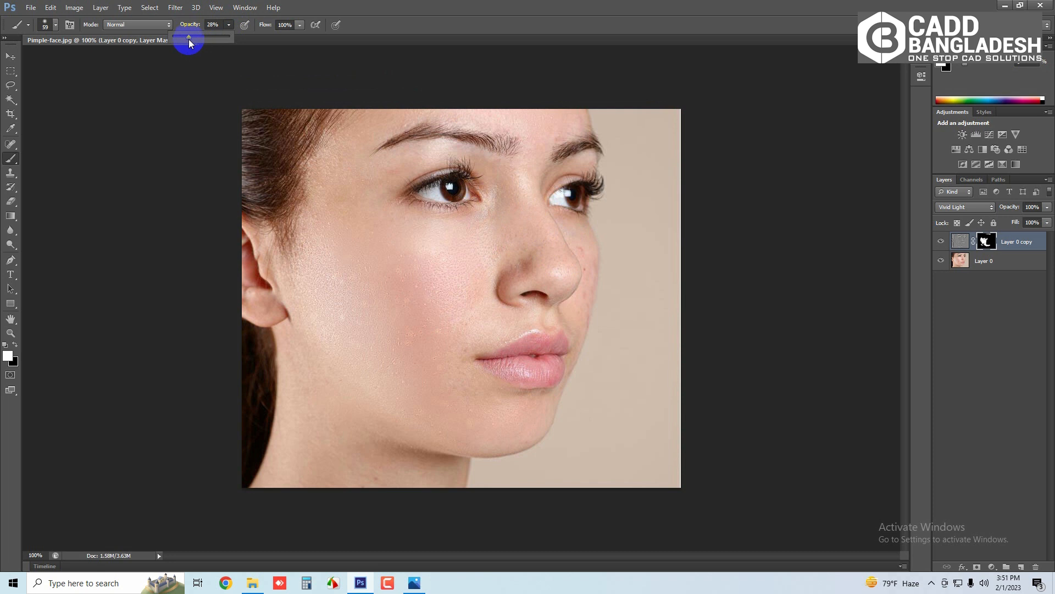
pyautogui.click(371, 4)
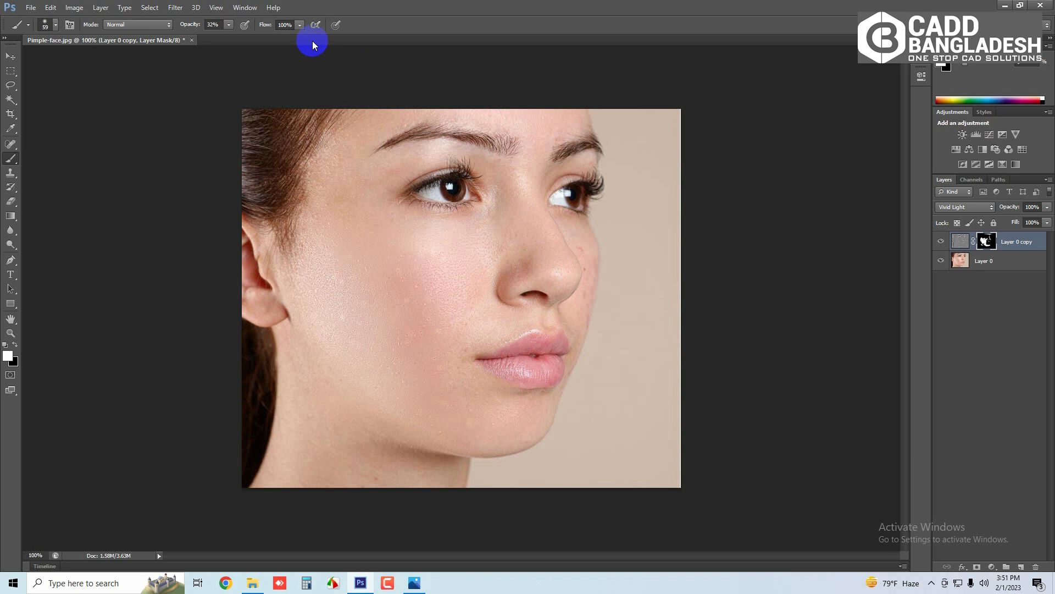
pyautogui.click(229, 25)
pyautogui.click(226, 38)
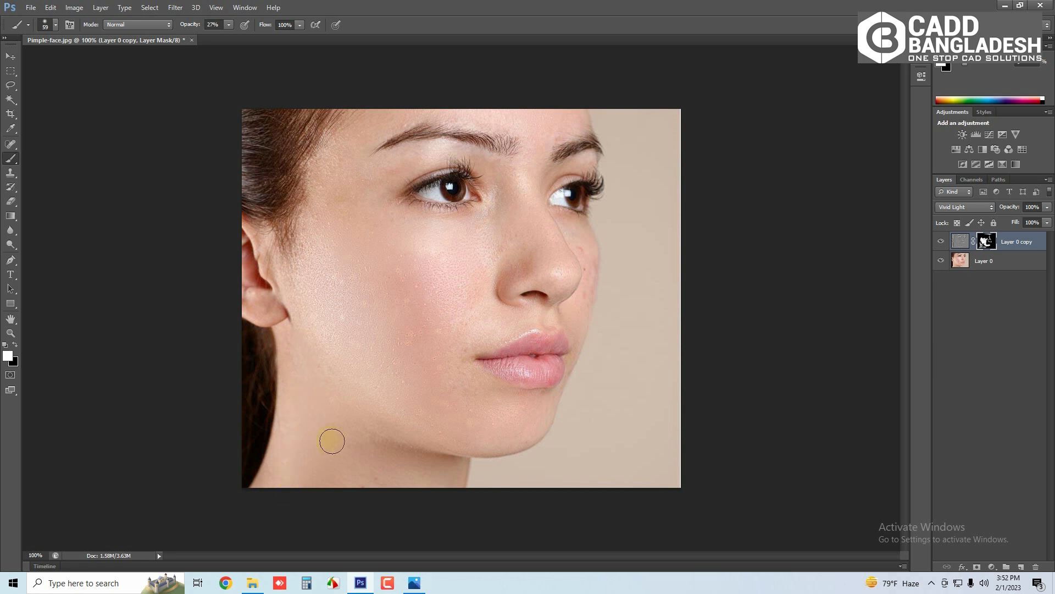
pyautogui.moveTo(377, 476)
pyautogui.mouseDown()
pyautogui.moveTo(403, 472)
pyautogui.moveTo(387, 493)
pyautogui.moveTo(420, 483)
pyautogui.moveTo(409, 465)
pyautogui.mouseUp()
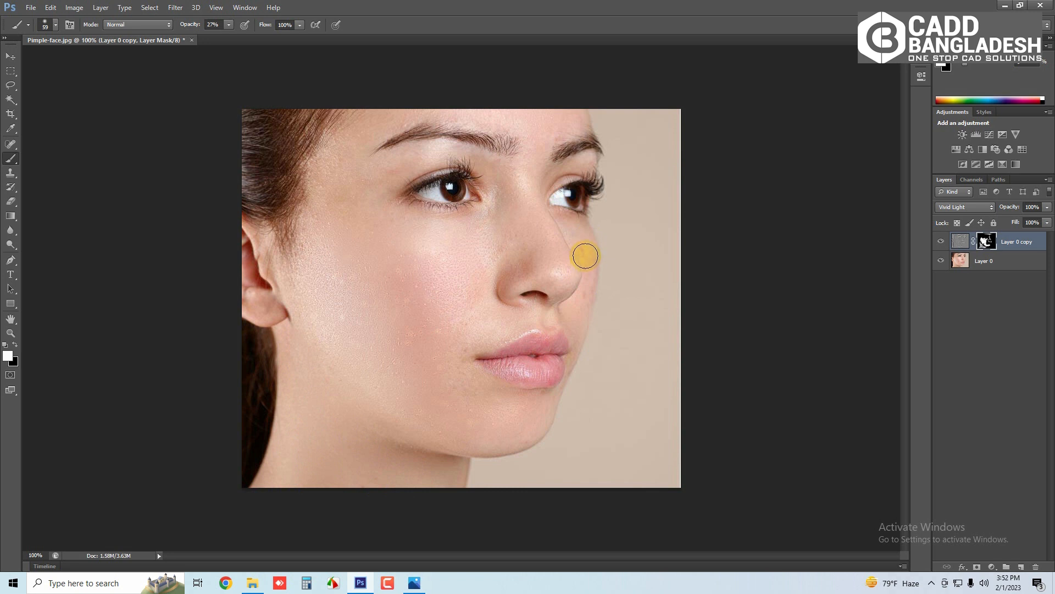
# Reduce the brush size to 17 px for detailed work on the far cheek beside the nose
pyautogui.scroll(4, 605, 249)
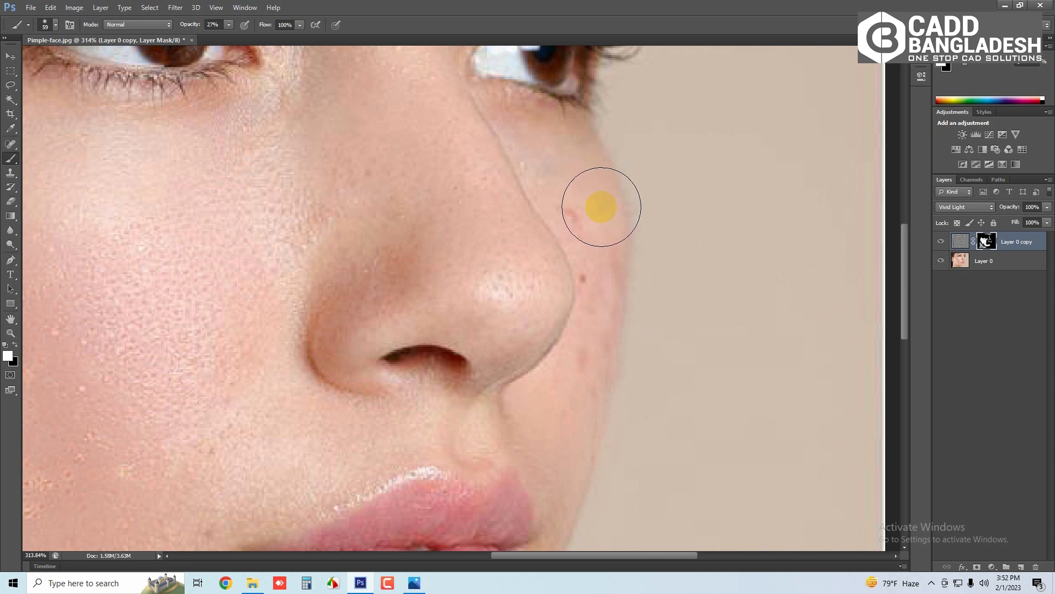
pyautogui.click(47, 23)
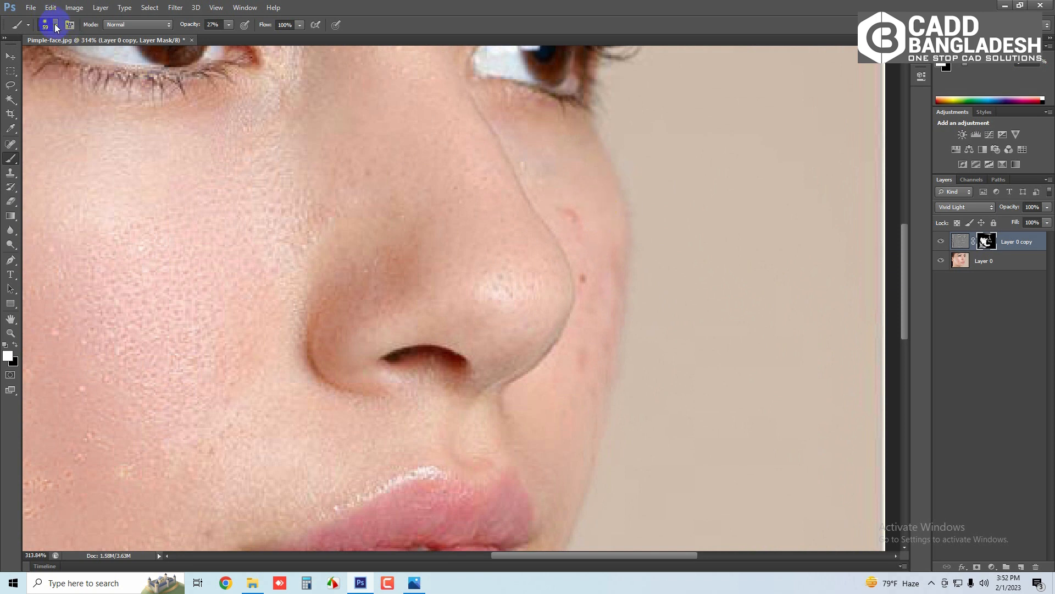
pyautogui.click(56, 26)
pyautogui.moveTo(47, 60); pyautogui.dragTo(27, 60)
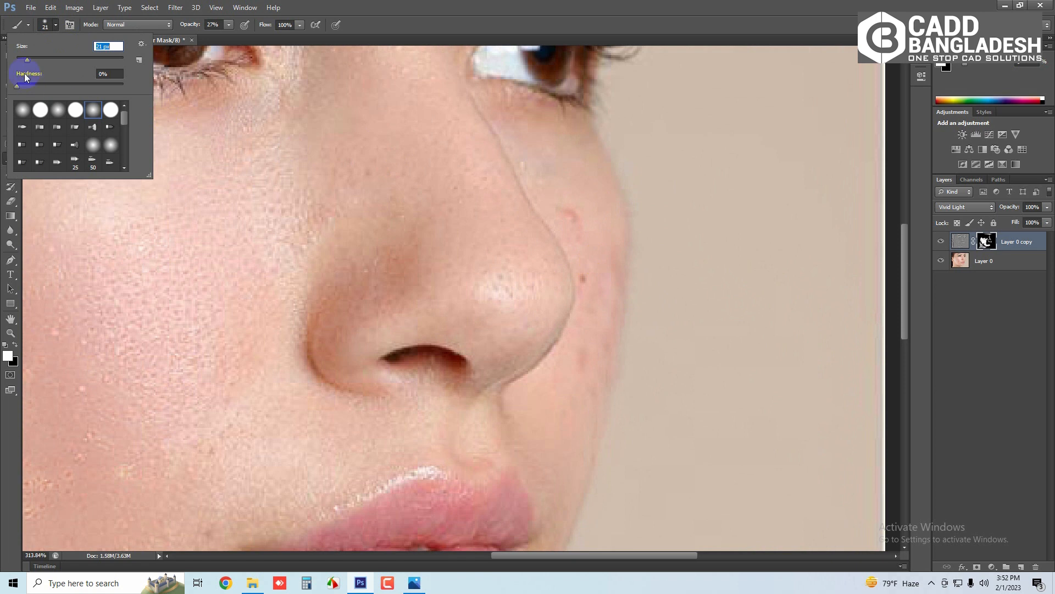
pyautogui.moveTo(28, 61); pyautogui.dragTo(26, 61)
pyautogui.click(324, 28)
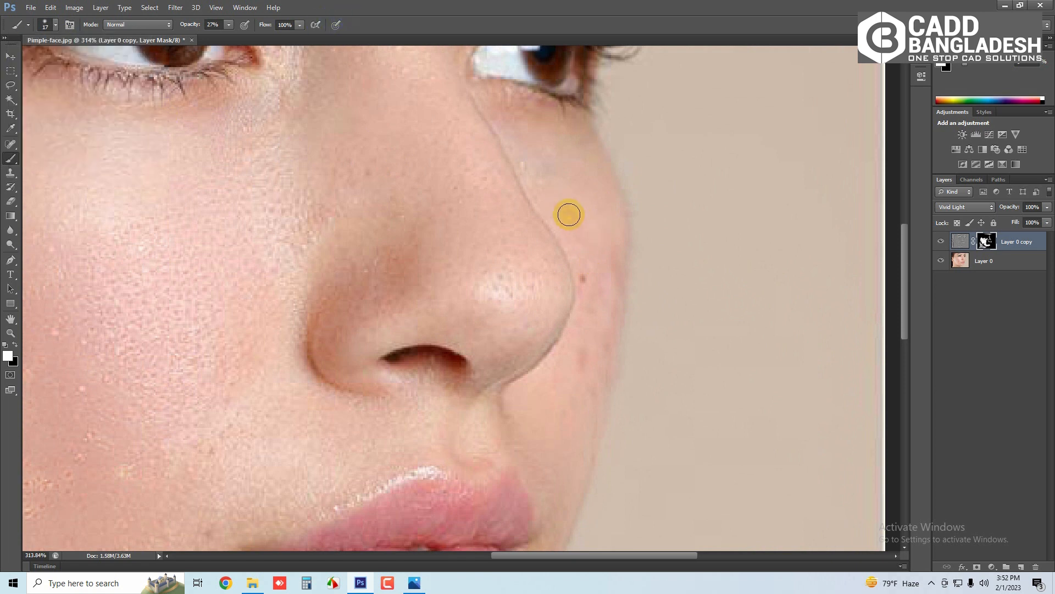
# Paint the mask over the spots on the far cheek, raising the brush opacity to 100% for the last dabs
pyautogui.moveTo(568, 214)
pyautogui.mouseDown()
pyautogui.moveTo(584, 237)
pyautogui.moveTo(553, 175)
pyautogui.moveTo(533, 154)
pyautogui.moveTo(552, 187)
pyautogui.moveTo(526, 156)
pyautogui.moveTo(542, 190)
pyautogui.mouseUp()
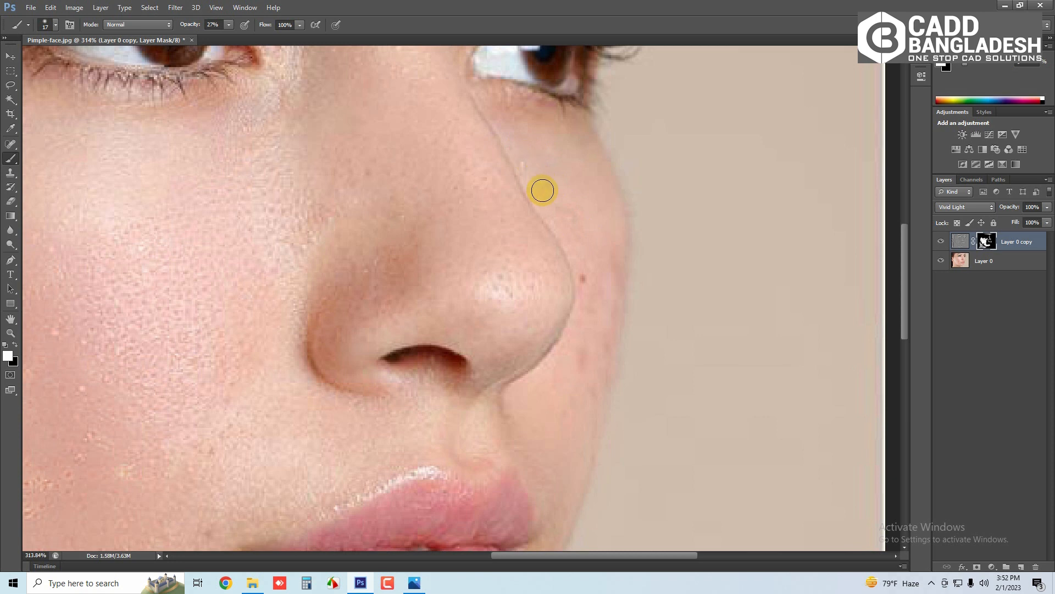
pyautogui.moveTo(616, 240)
pyautogui.mouseDown()
pyautogui.moveTo(589, 306)
pyautogui.moveTo(583, 271)
pyautogui.moveTo(592, 296)
pyautogui.moveTo(579, 384)
pyautogui.mouseUp()
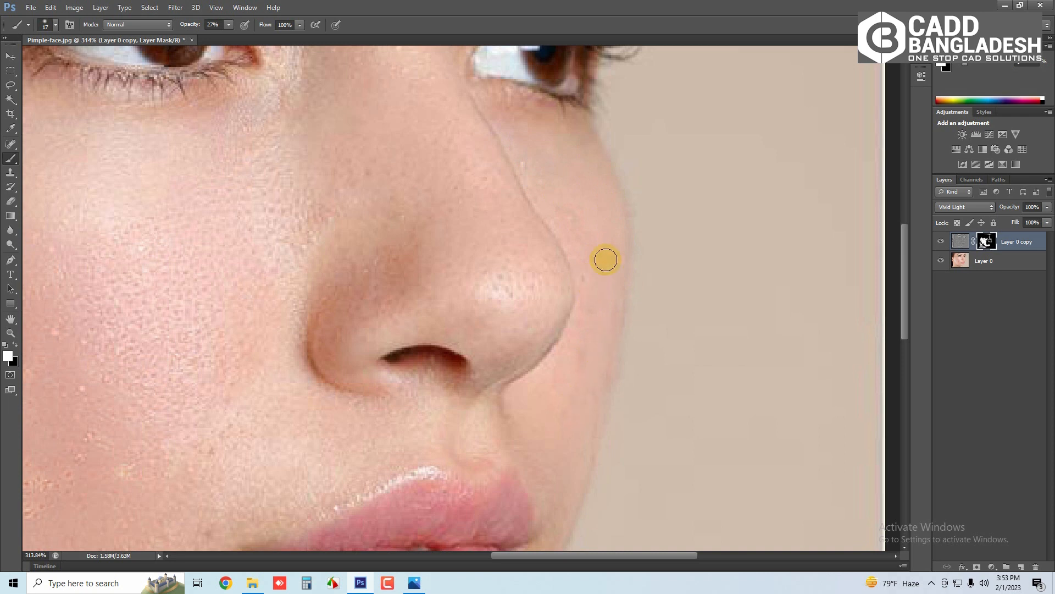
pyautogui.click(229, 25)
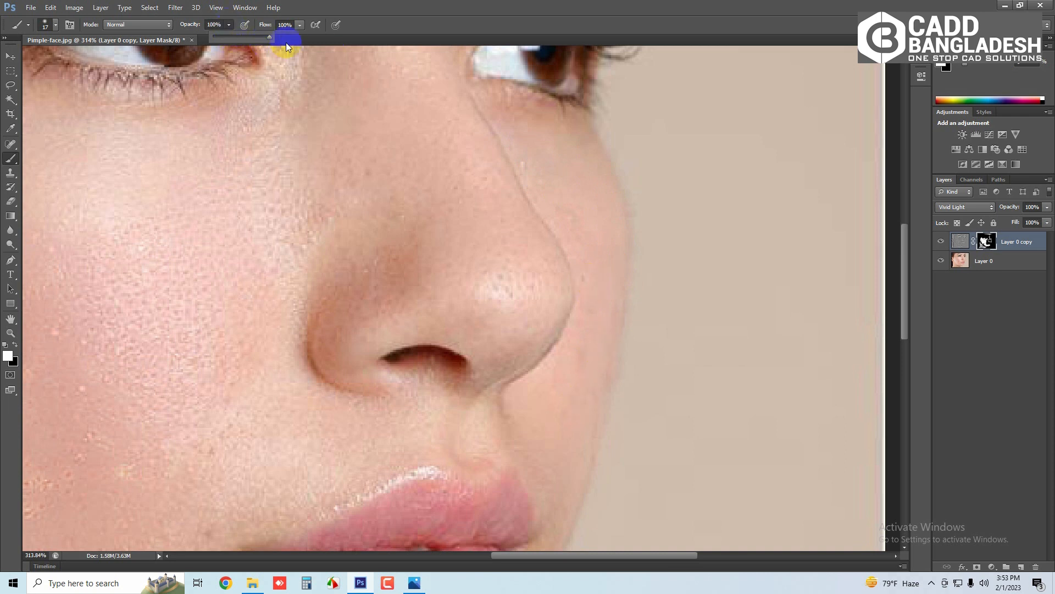
pyautogui.click(593, 273)
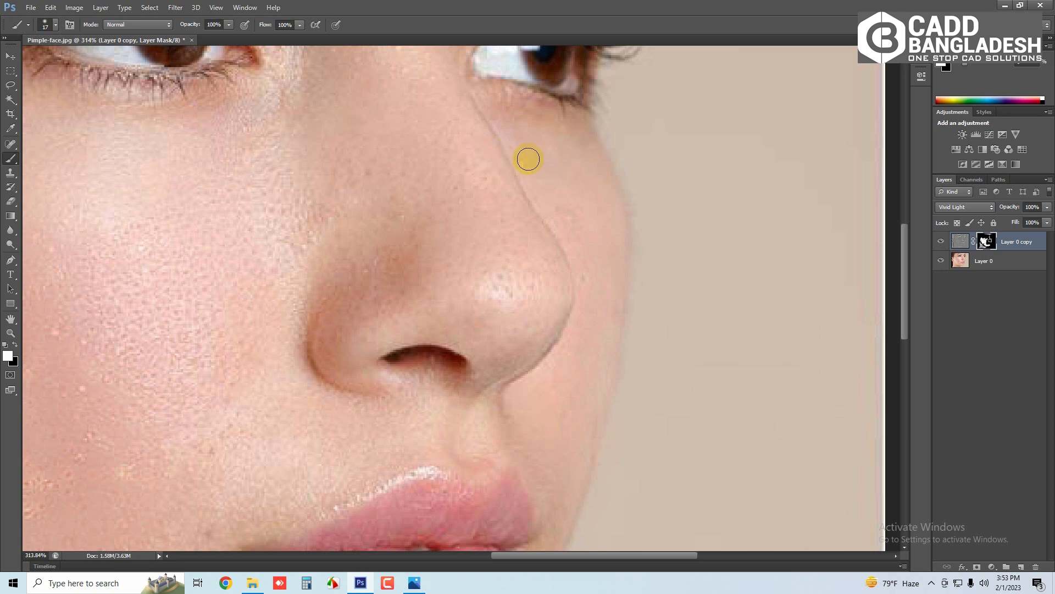
# Set the brush opacity back to 27% and smooth the skin around the mouth on the mask
pyautogui.click(229, 25)
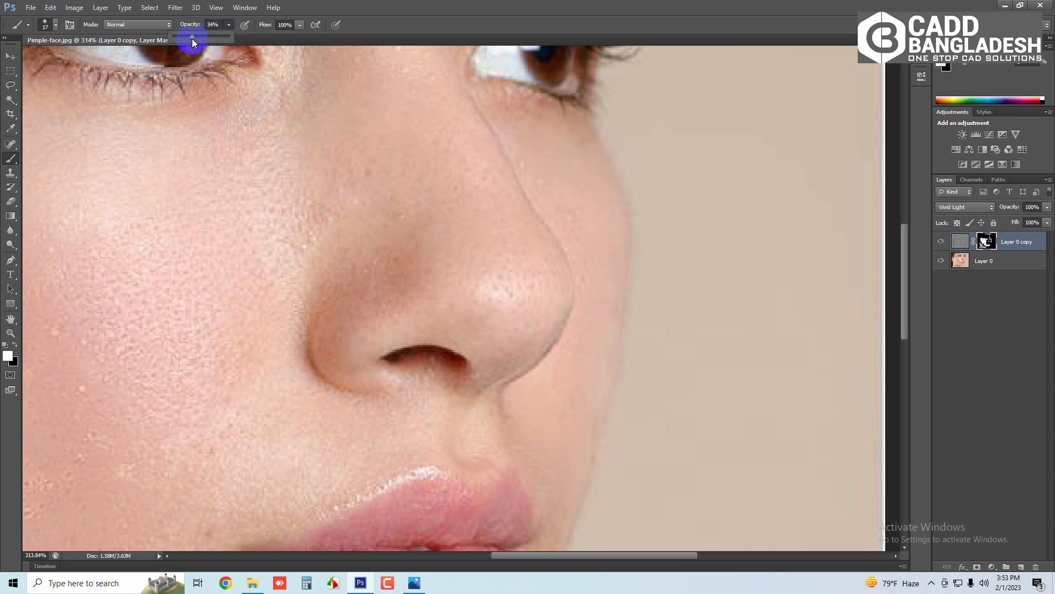
pyautogui.moveTo(189, 40); pyautogui.dragTo(187, 40)
pyautogui.scroll(-3, 687, 319)
pyautogui.scroll(-3, 671, 338)
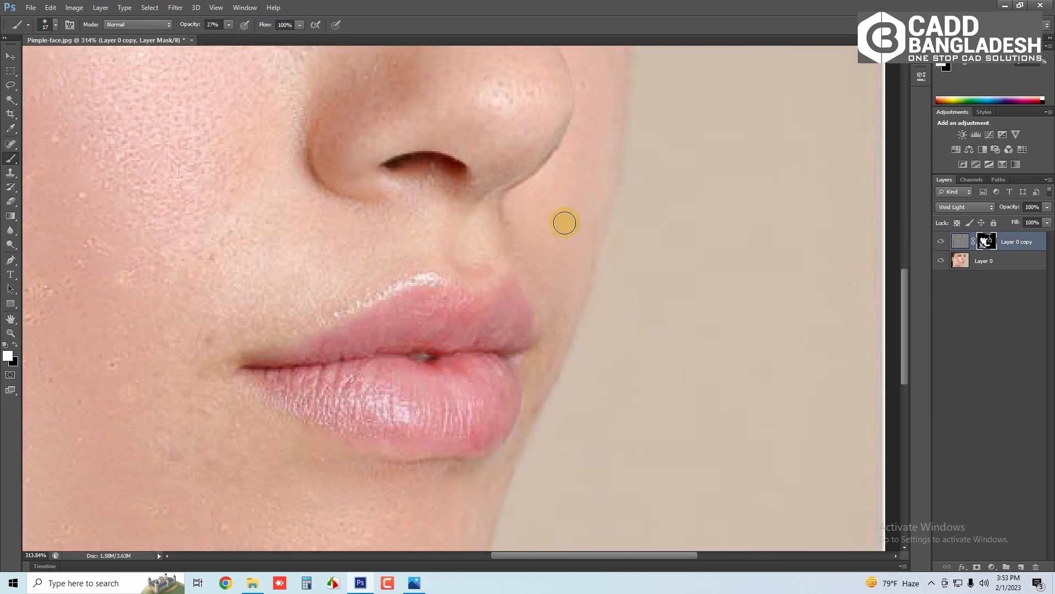
pyautogui.moveTo(559, 352)
pyautogui.mouseDown()
pyautogui.moveTo(547, 377)
pyautogui.moveTo(541, 356)
pyautogui.moveTo(533, 371)
pyautogui.moveTo(540, 356)
pyautogui.moveTo(519, 445)
pyautogui.moveTo(434, 516)
pyautogui.moveTo(463, 520)
pyautogui.moveTo(453, 538)
pyautogui.moveTo(469, 514)
pyautogui.moveTo(445, 495)
pyautogui.moveTo(466, 474)
pyautogui.moveTo(422, 490)
pyautogui.moveTo(460, 476)
pyautogui.moveTo(337, 477)
pyautogui.moveTo(345, 470)
pyautogui.moveTo(196, 392)
pyautogui.moveTo(195, 279)
pyautogui.moveTo(207, 275)
pyautogui.moveTo(206, 291)
pyautogui.moveTo(233, 259)
pyautogui.moveTo(202, 308)
pyautogui.moveTo(220, 272)
pyautogui.mouseUp()
# Raise the brush opacity to 100% and paint the mask over the skin between the cheek and the upper lip
pyautogui.click(230, 26)
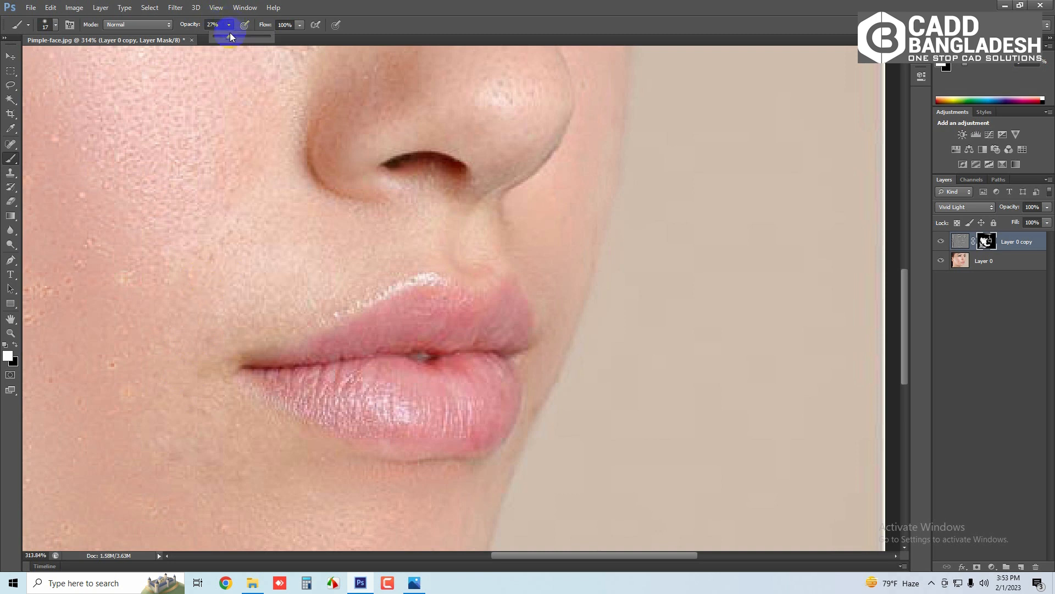
pyautogui.moveTo(230, 37); pyautogui.dragTo(333, 38)
pyautogui.moveTo(243, 256)
pyautogui.mouseDown()
pyautogui.moveTo(219, 280)
pyautogui.moveTo(224, 268)
pyautogui.moveTo(158, 290)
pyautogui.moveTo(135, 283)
pyautogui.moveTo(142, 223)
pyautogui.moveTo(140, 296)
pyautogui.moveTo(182, 313)
pyautogui.moveTo(210, 273)
pyautogui.moveTo(220, 295)
pyautogui.moveTo(200, 268)
pyautogui.moveTo(463, 227)
pyautogui.moveTo(422, 240)
pyautogui.moveTo(444, 254)
pyautogui.moveTo(379, 279)
pyautogui.moveTo(415, 259)
pyautogui.mouseUp()
pyautogui.scroll(-5, 414, 258)
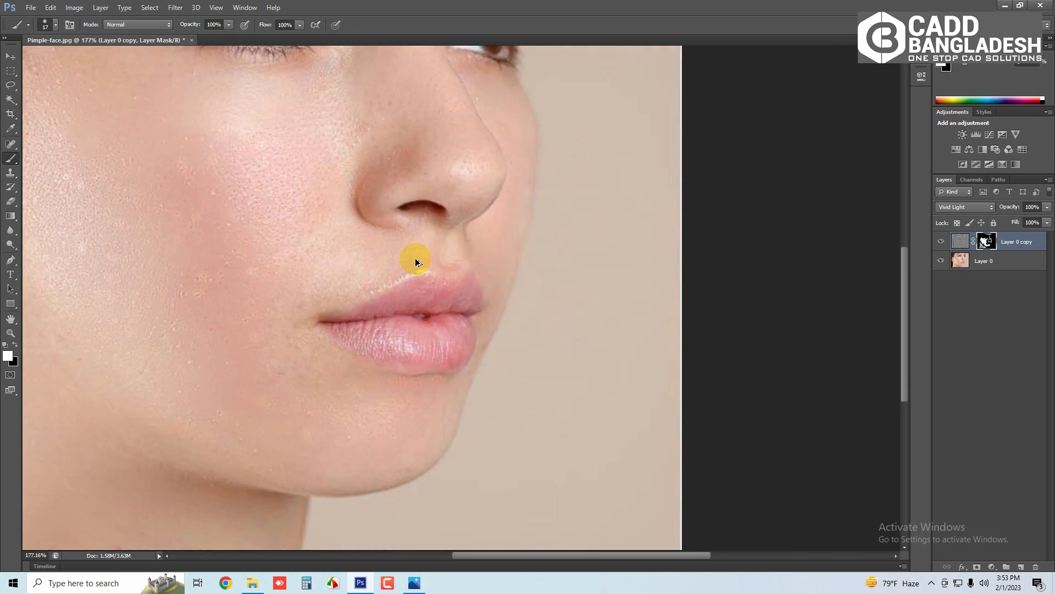
pyautogui.scroll(2, 476, 249)
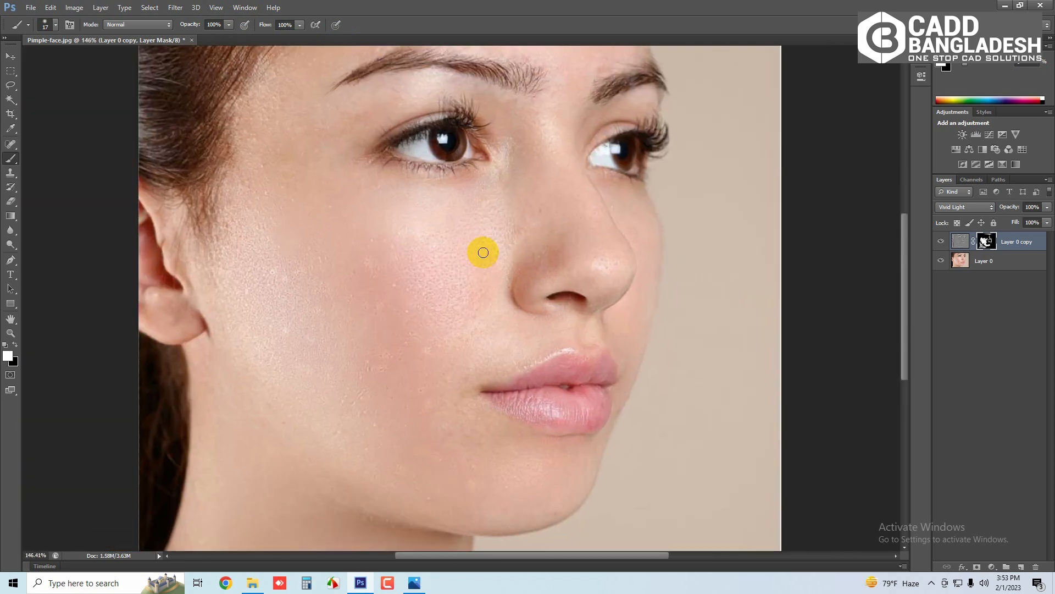
pyautogui.scroll(2, 528, 245)
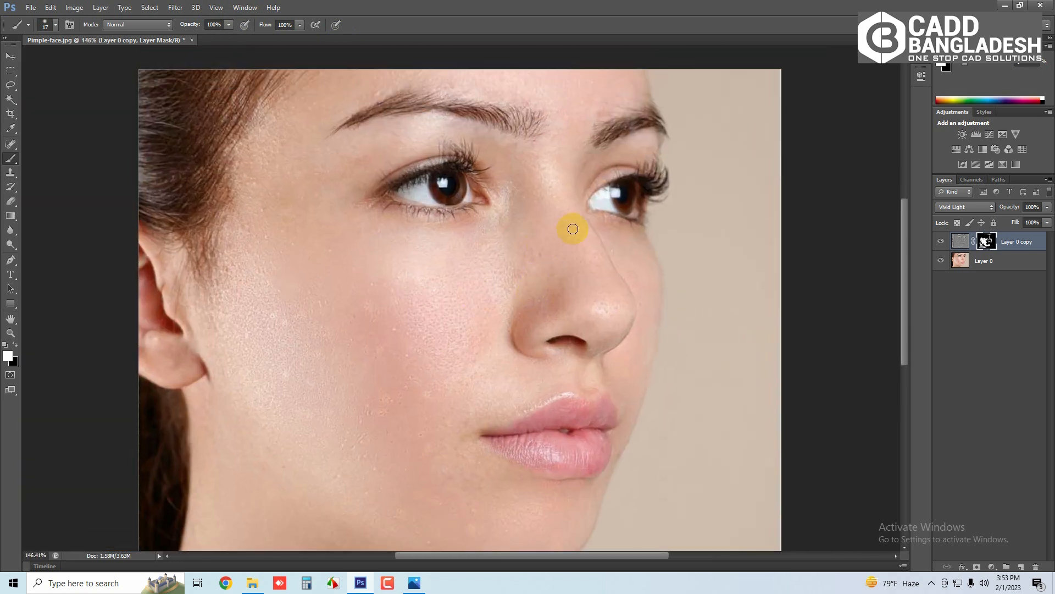
pyautogui.click(636, 194)
# Duplicate Layer 0 and merge the masked Vivid Light layer down onto the duplicate
pyautogui.click(1012, 265)
pyautogui.moveTo(1012, 265); pyautogui.dragTo(1023, 567)
pyautogui.click(1011, 242)
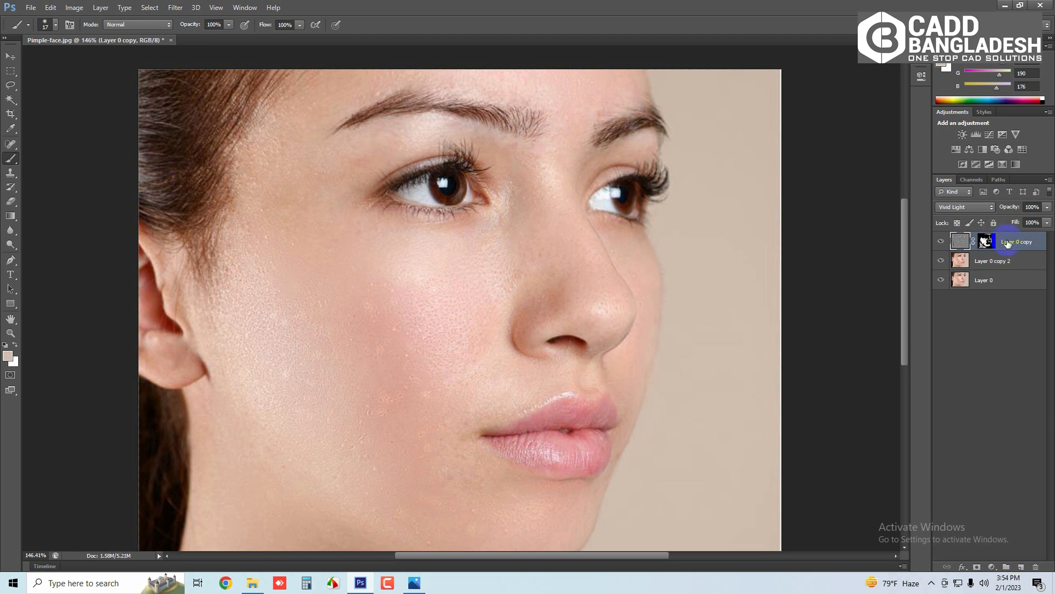
pyautogui.rightClick(1005, 242)
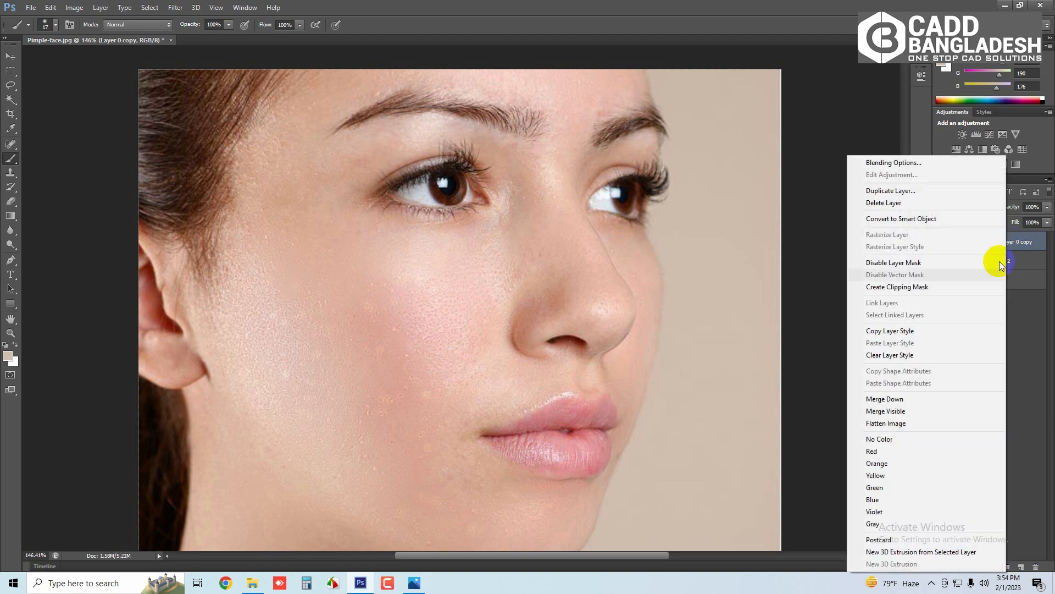
pyautogui.click(902, 401)
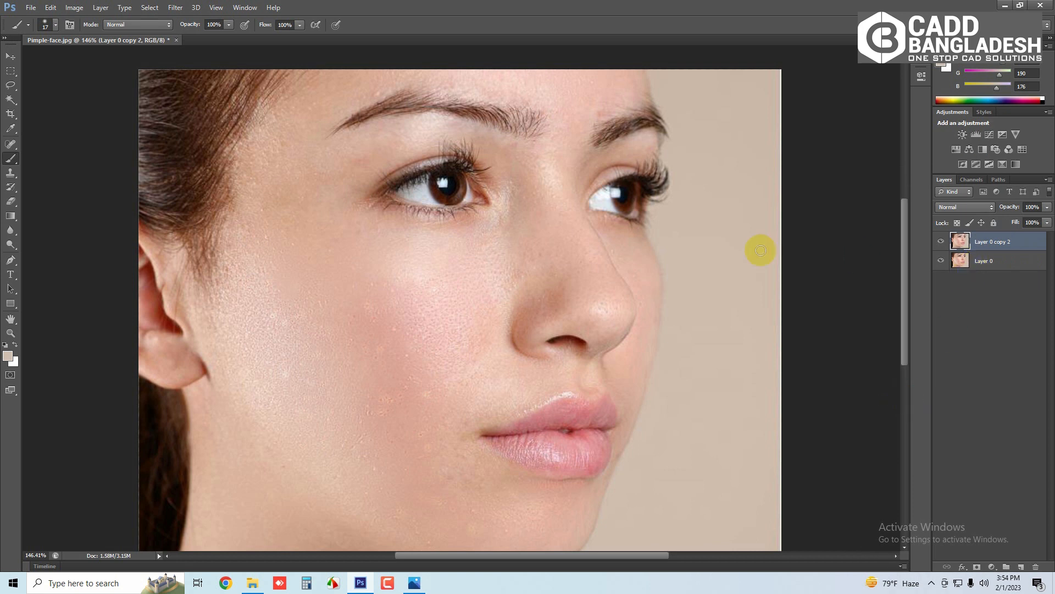
# Hide and reshow the merged layer to compare the retouch with the original, and switch to the Move tool
pyautogui.scroll(-2, 833, 347)
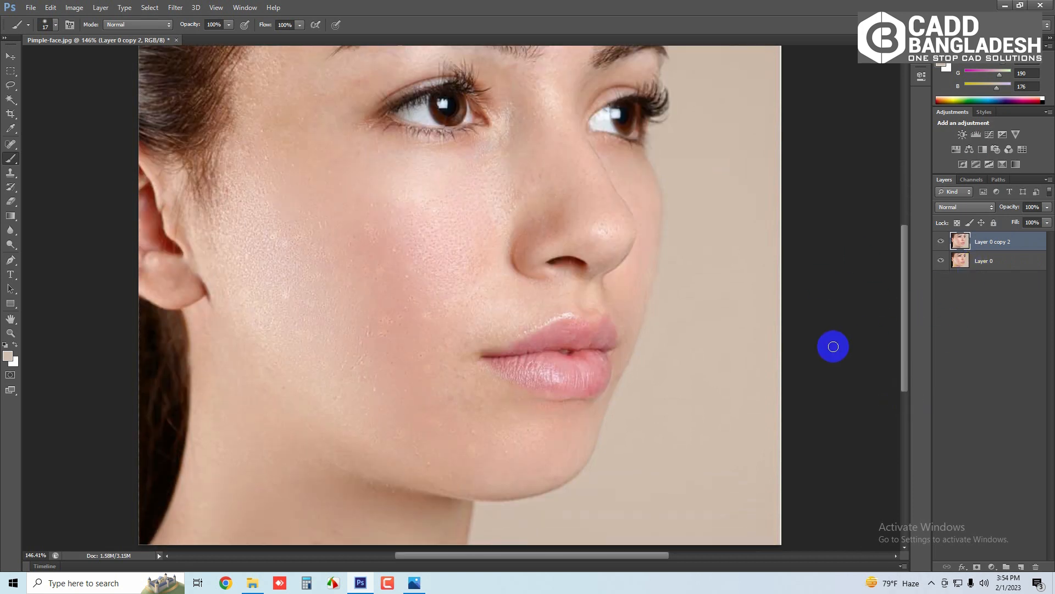
pyautogui.scroll(-1, 833, 348)
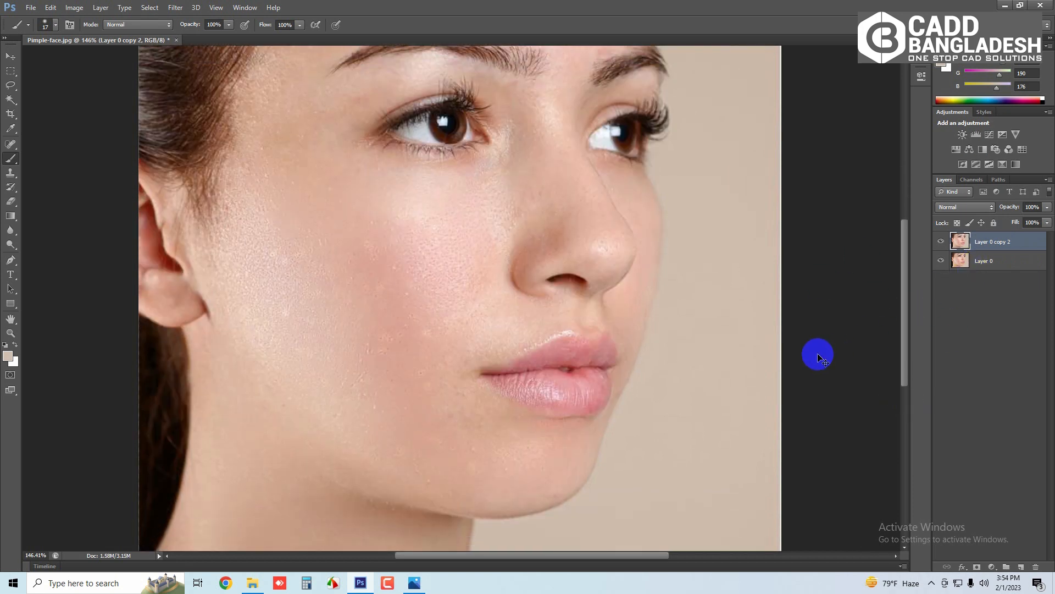
pyautogui.keyDown('alt'); pyautogui.scroll(-3, 815, 353); pyautogui.keyUp('alt')
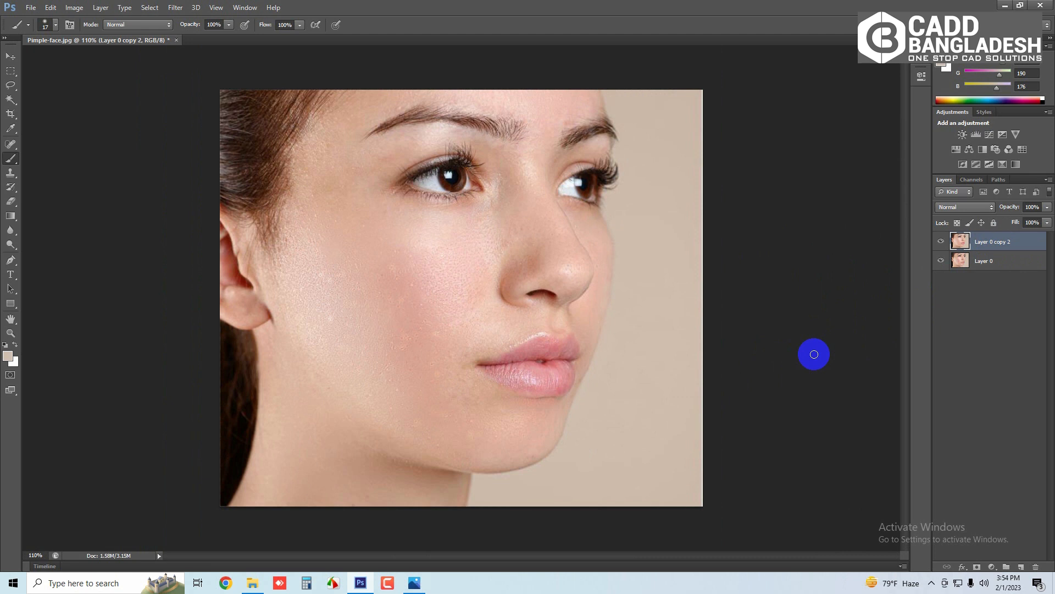
pyautogui.click(942, 244)
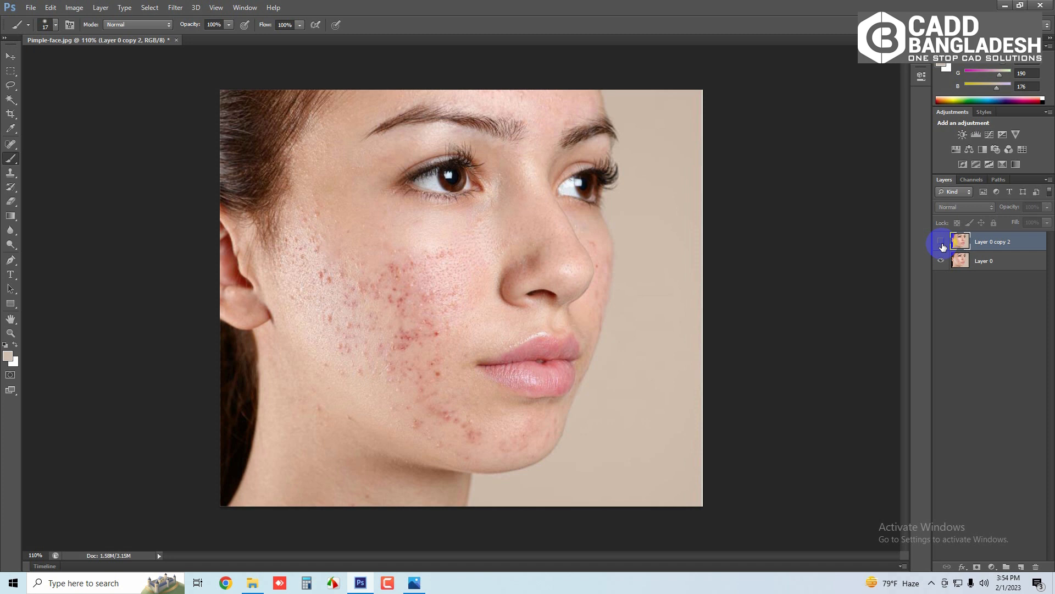
pyautogui.click(941, 242)
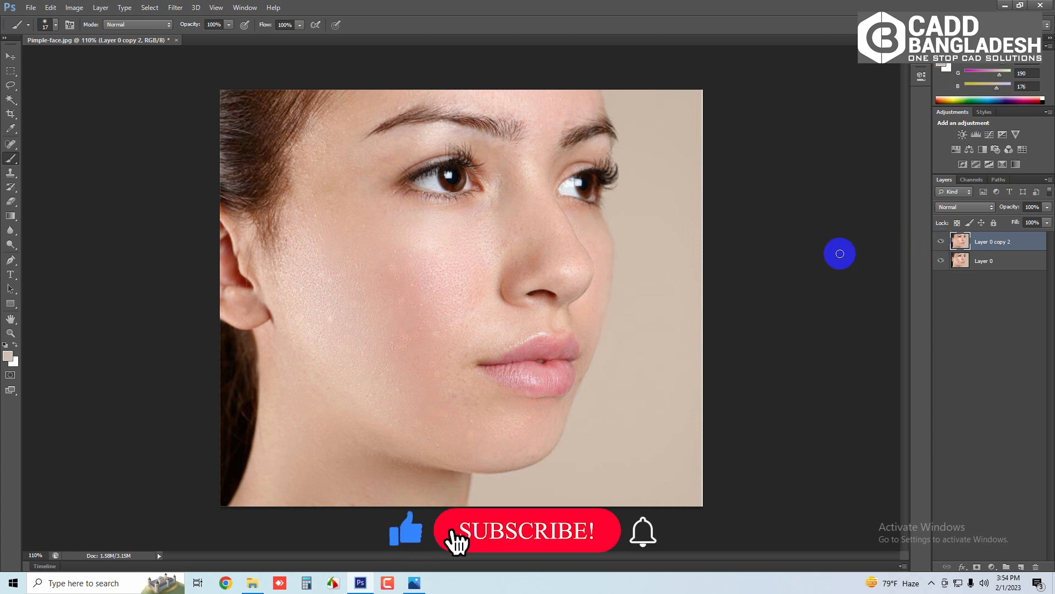
pyautogui.click(11, 56)
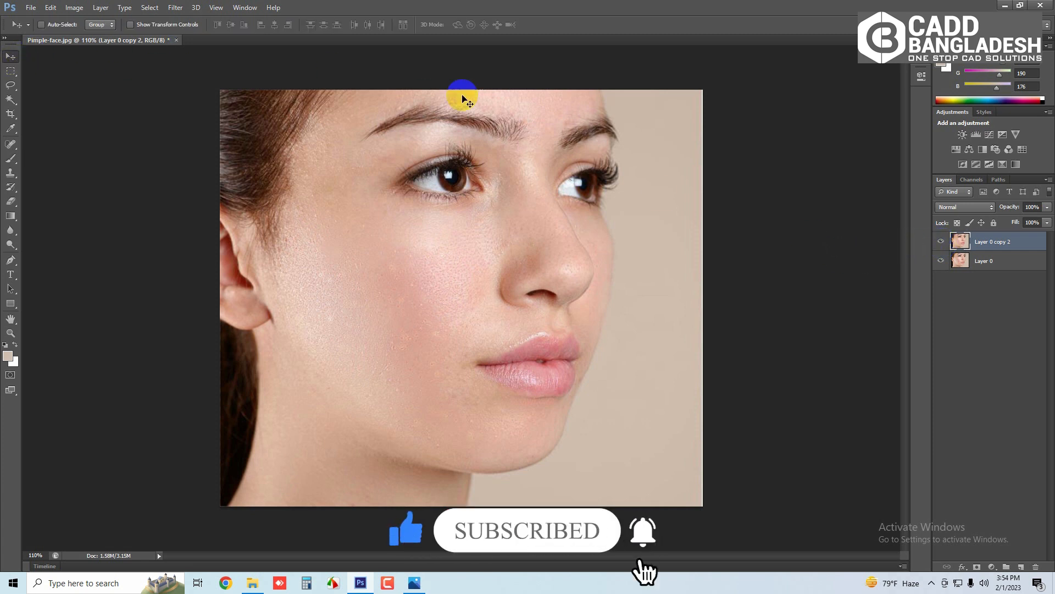